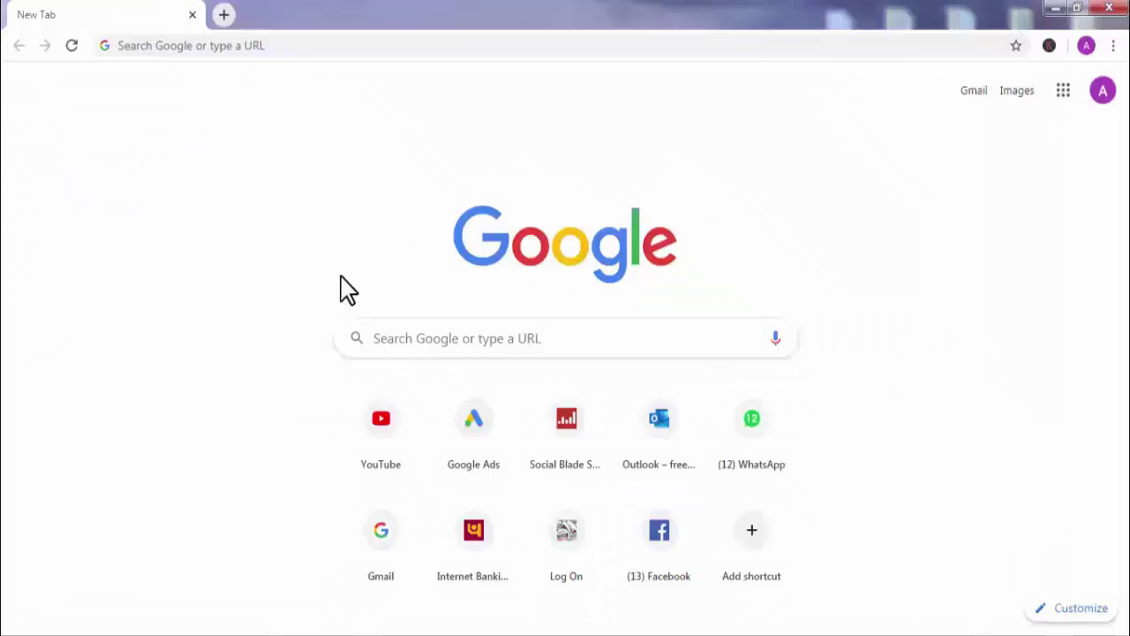
left_click(203, 46)
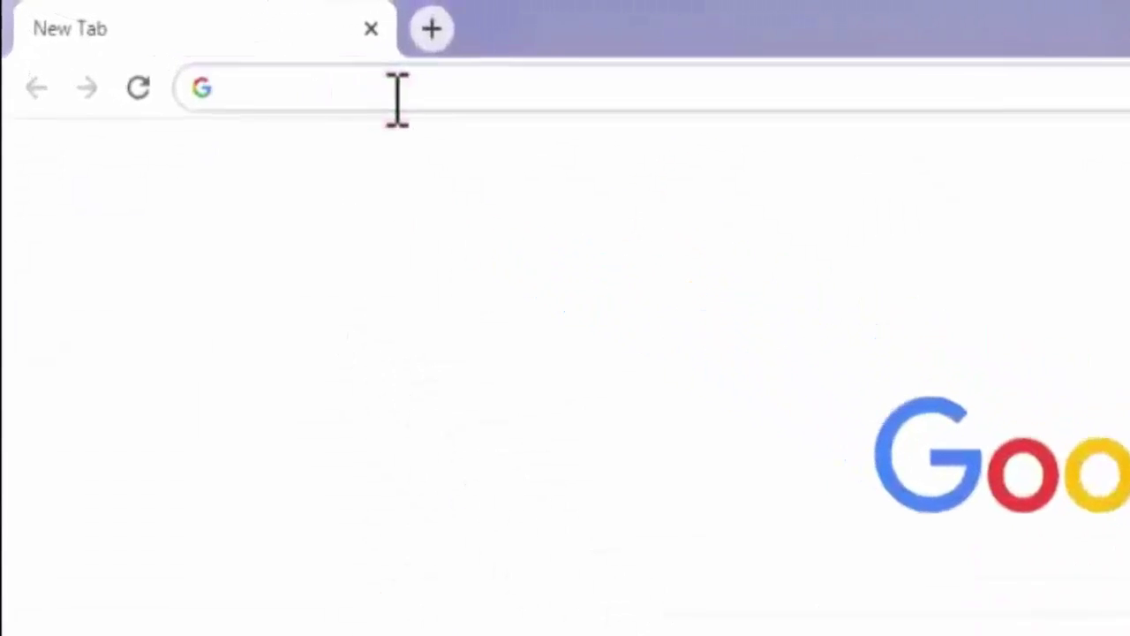
type("web.whatsapp.com")
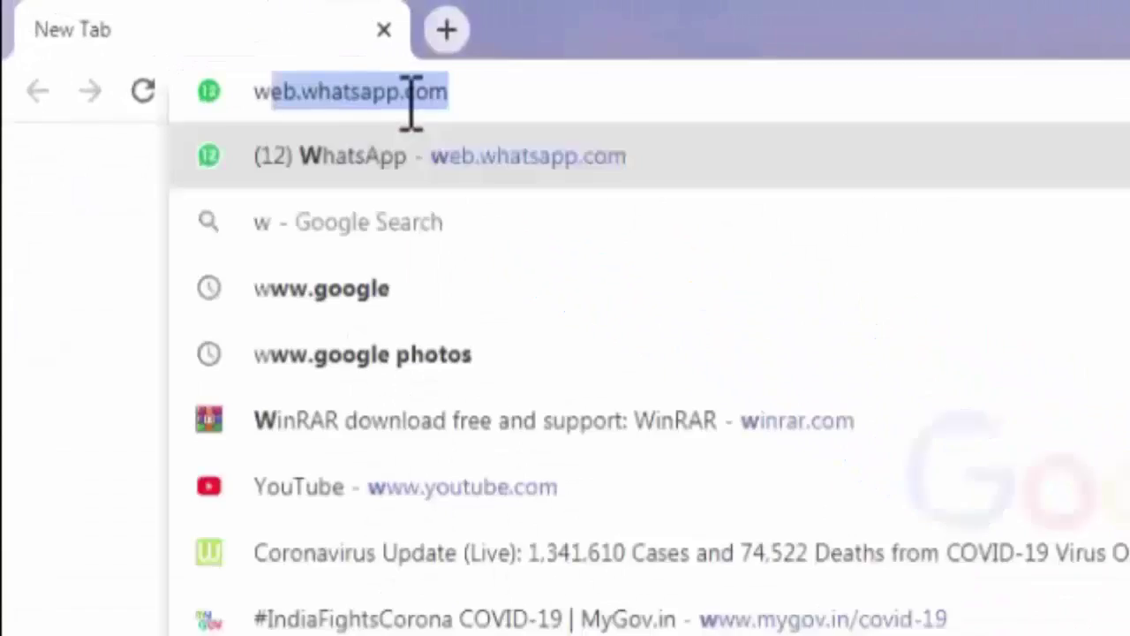
type("ww.gma")
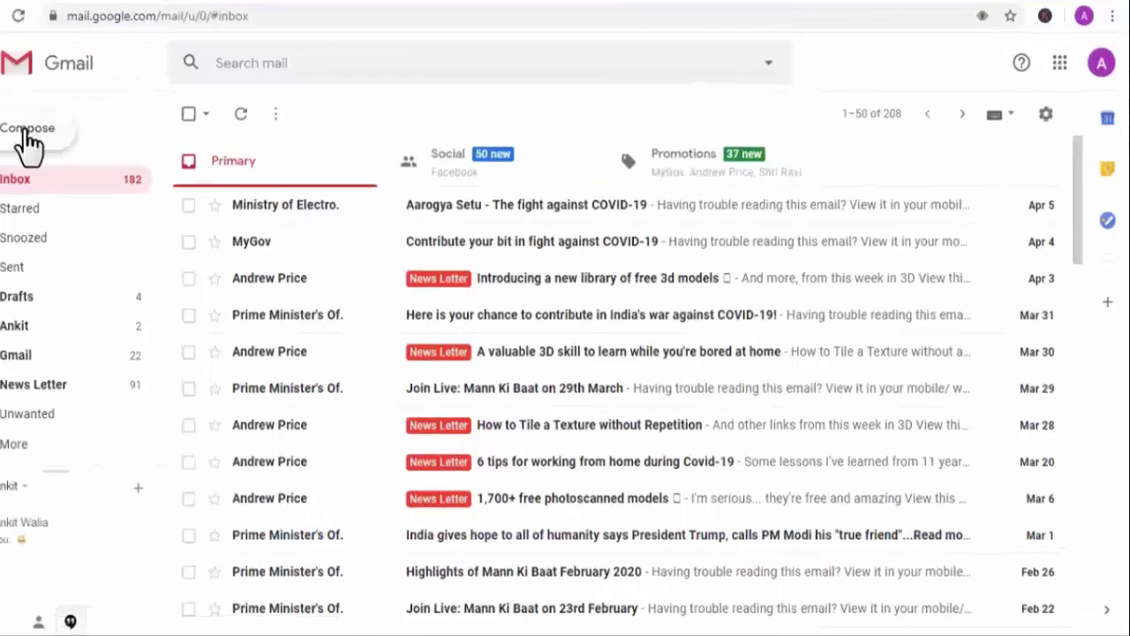
left_click(79, 152)
left_click(490, 256)
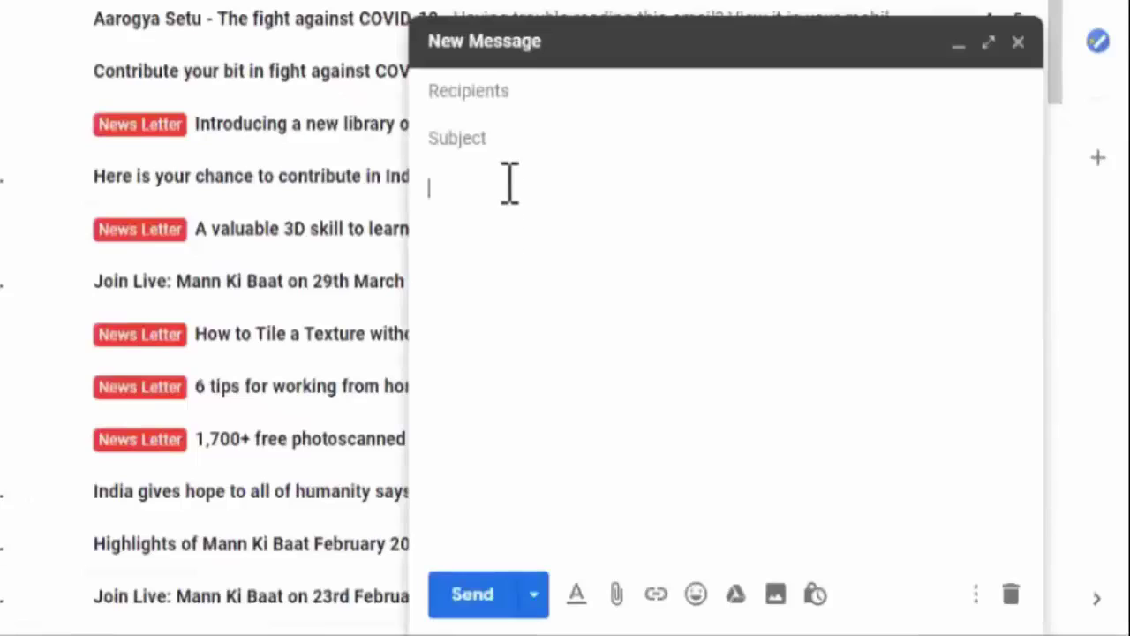
left_click(488, 140)
type("Pending")
type(" Amount")
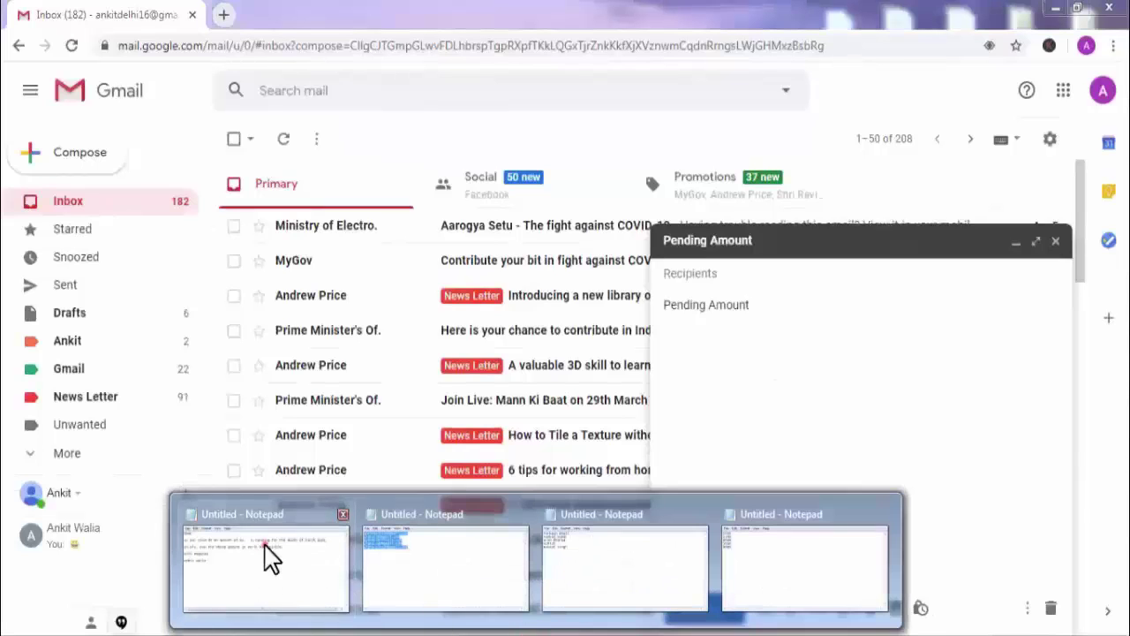
Paste the March 2020 payment-reminder letter from Notepad into the email body.
left_click(270, 554)
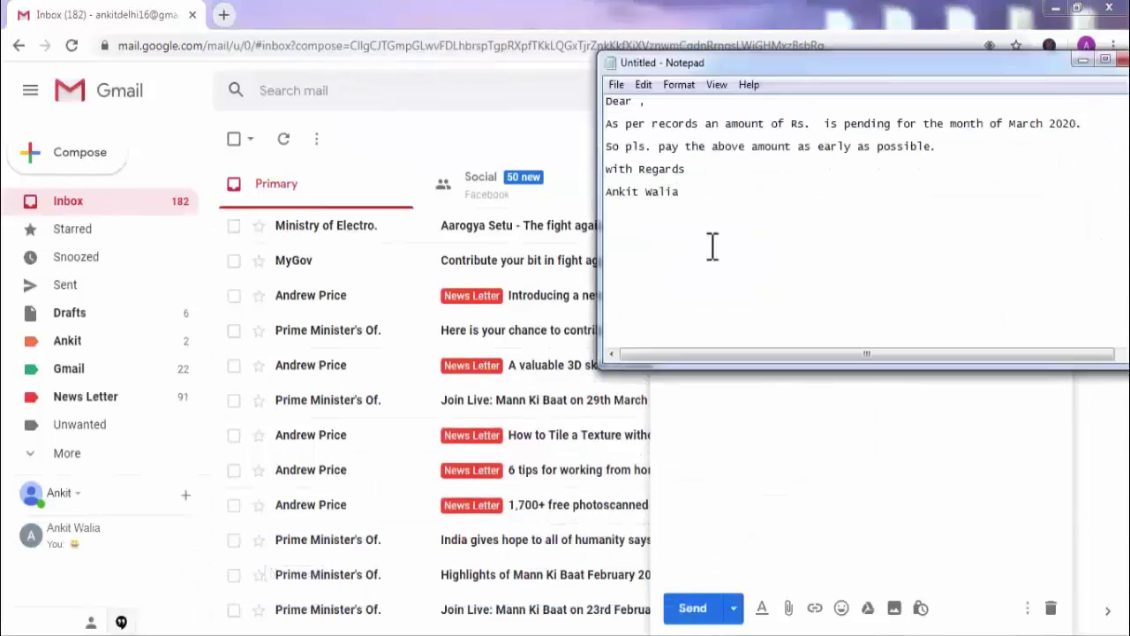
key("ctrl+a")
key("ctrl+c")
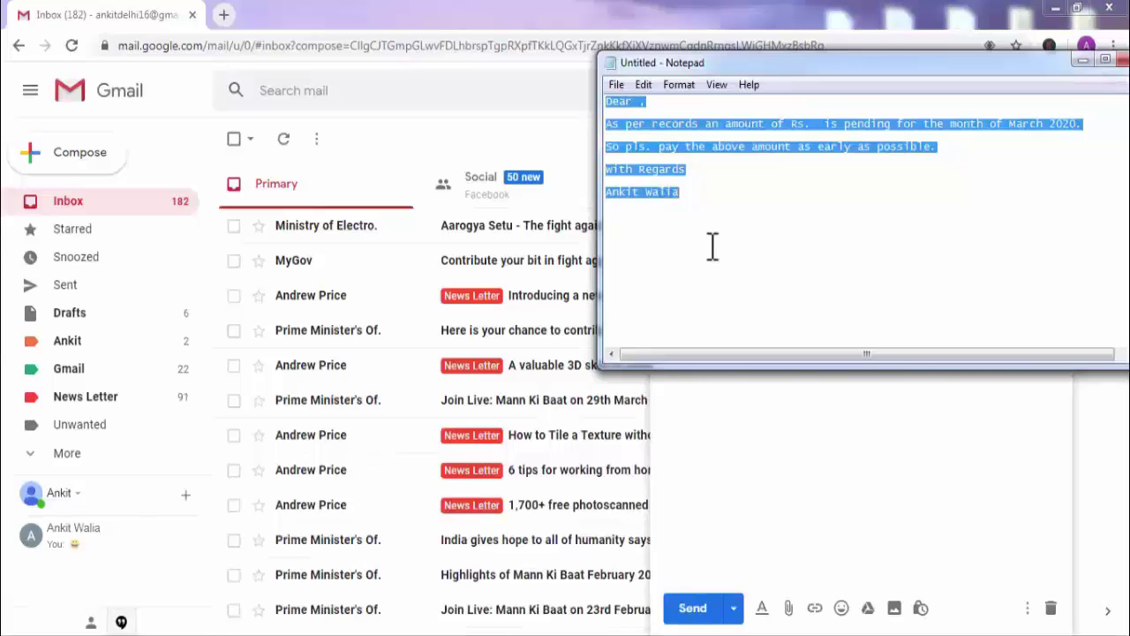
left_click(1082, 59)
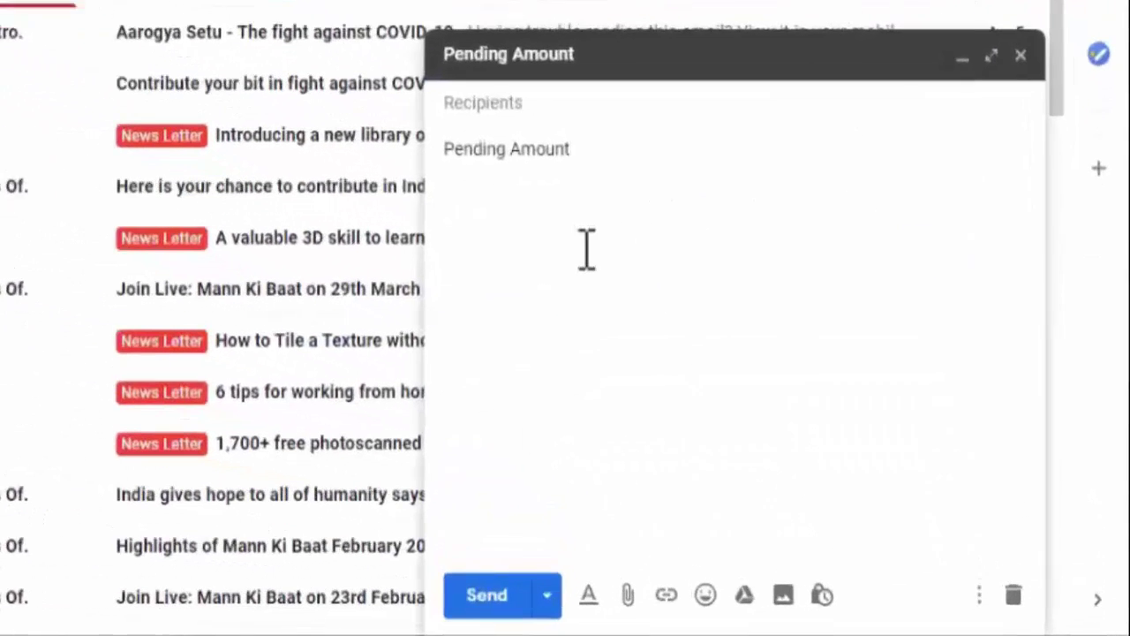
left_click(549, 281)
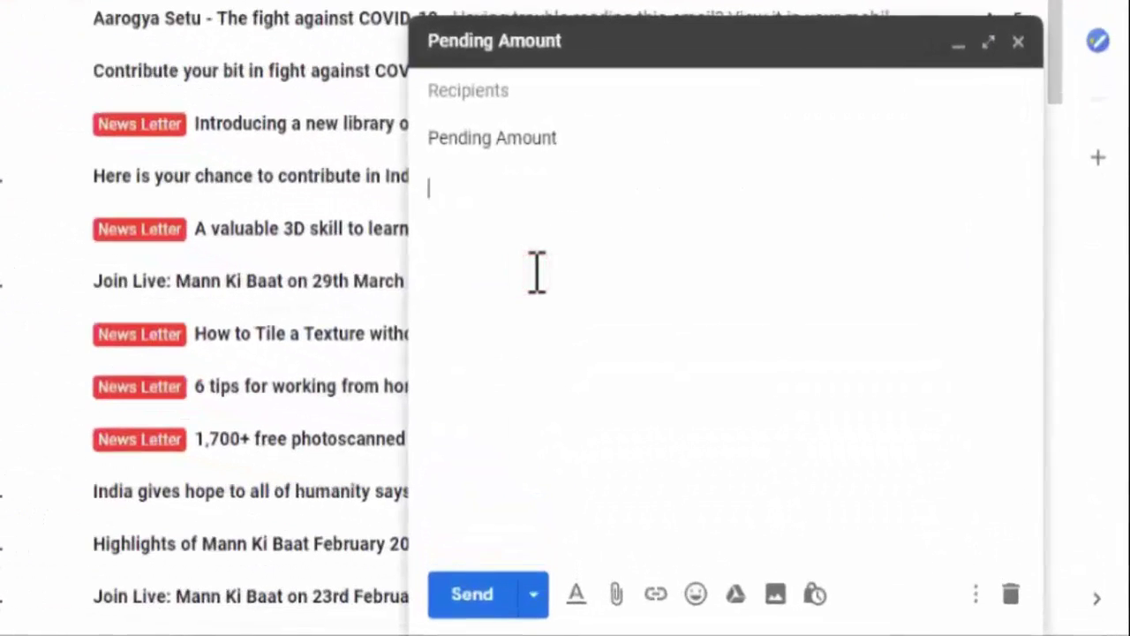
key("ctrl+v")
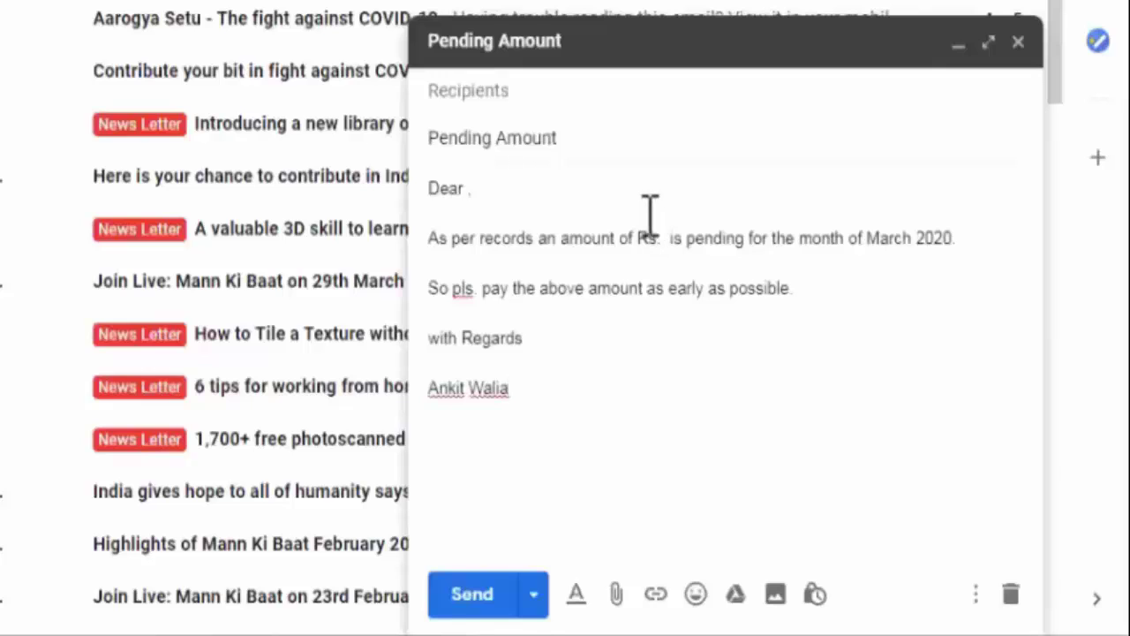
Insert the <<Name>> placeholder after 'Dear' and <<Amount>> after 'Rs.' in the letter.
left_click(468, 185)
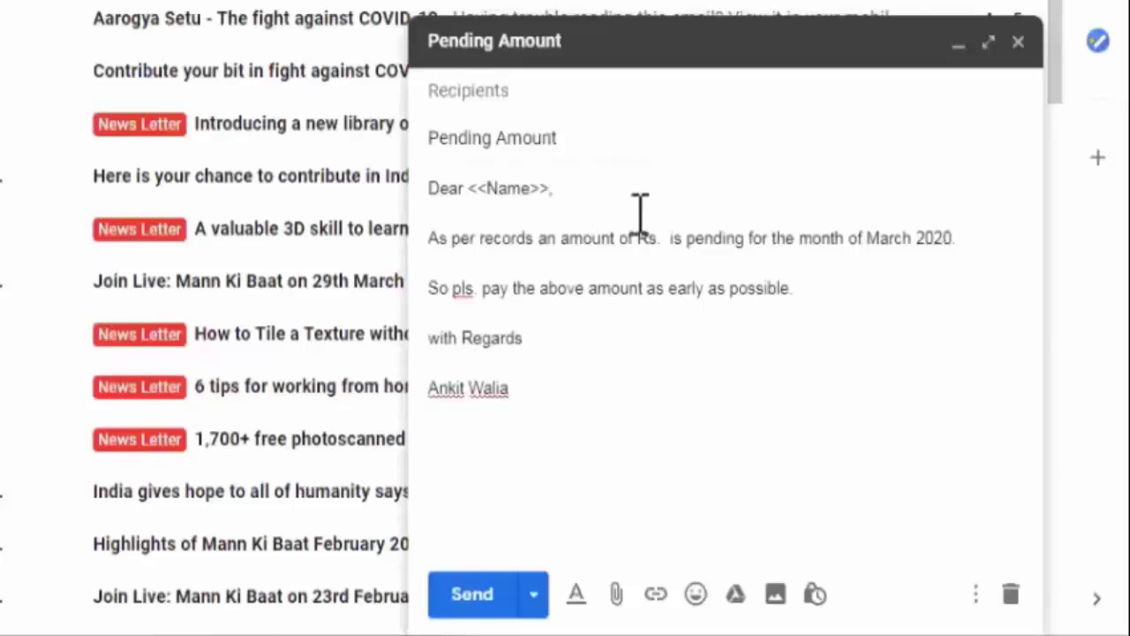
left_click(662, 239)
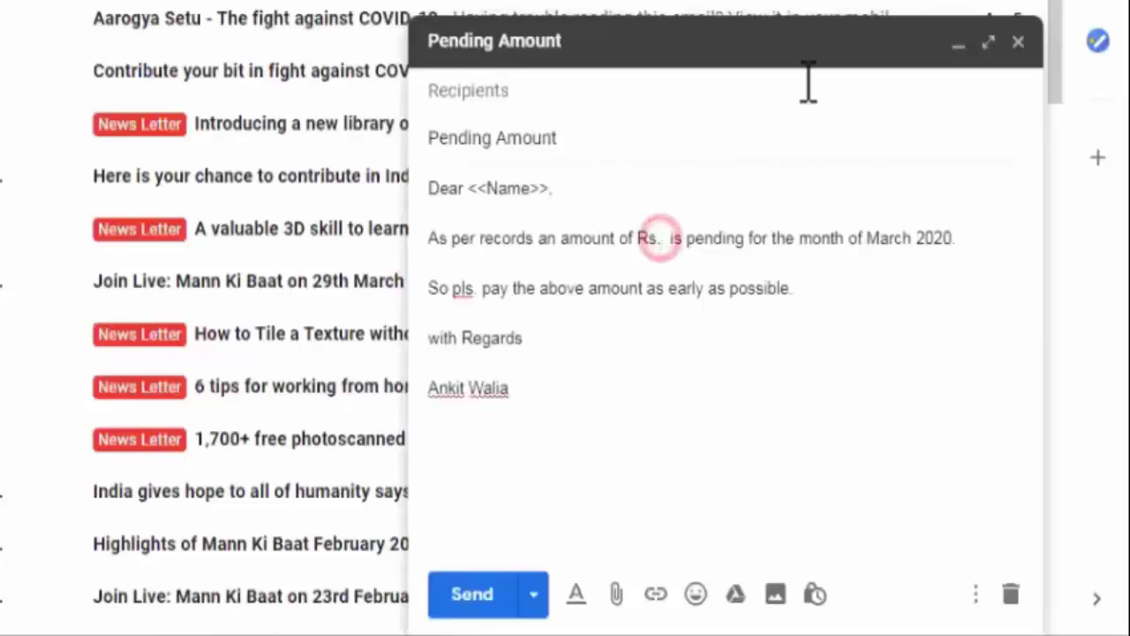
type("<<Amount>>")
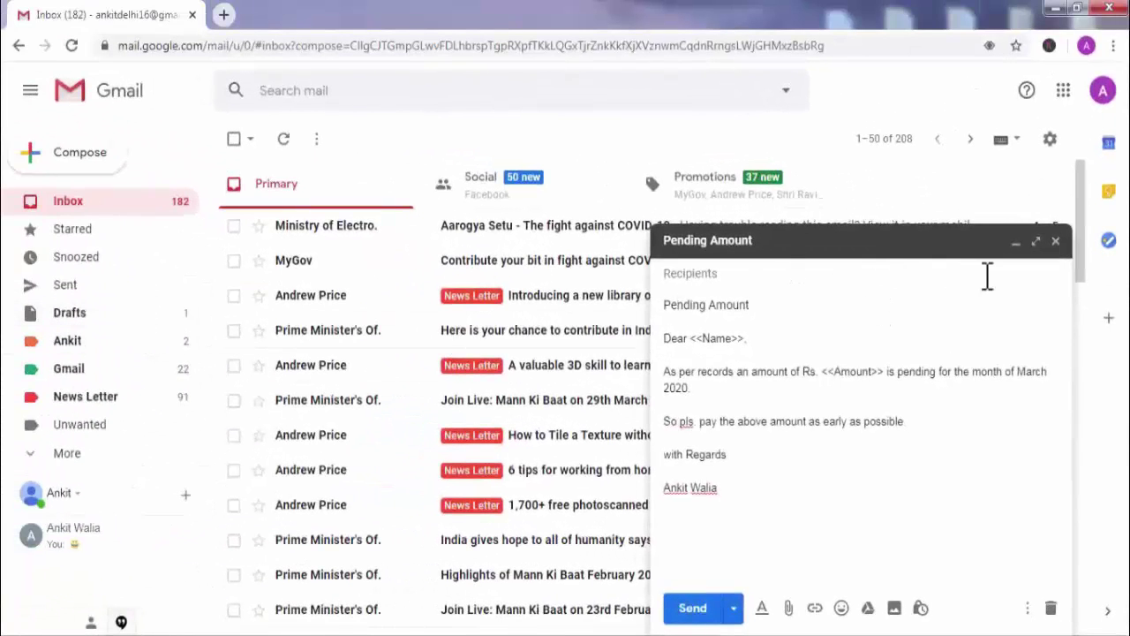
Close the Pending Amount email to keep it as a draft, then view Drafts.
left_click(1055, 242)
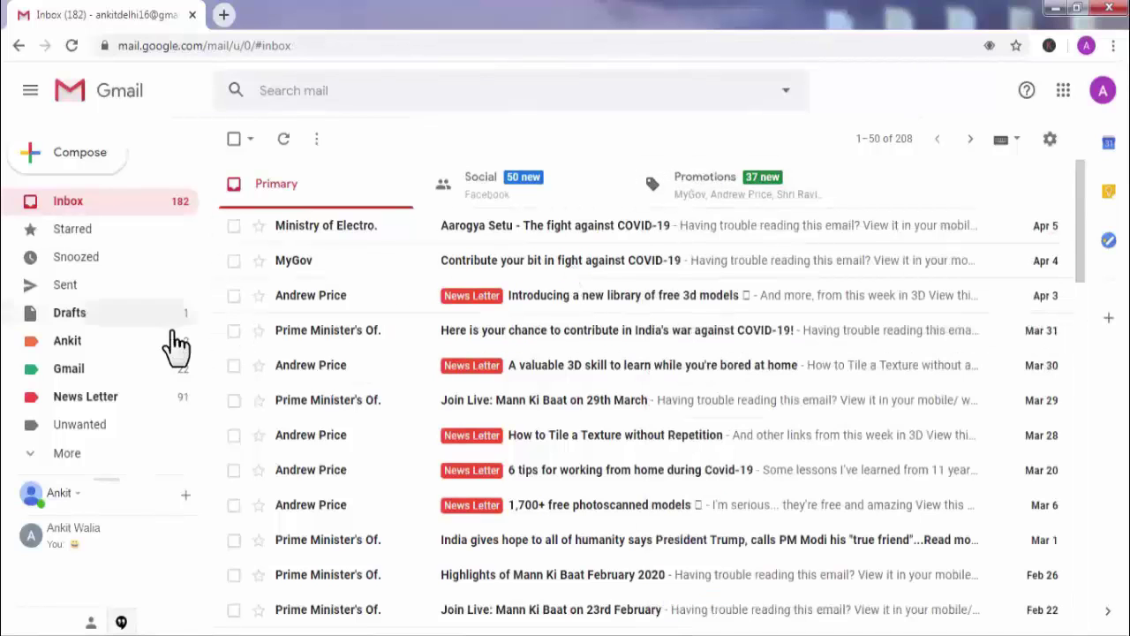
left_click(144, 323)
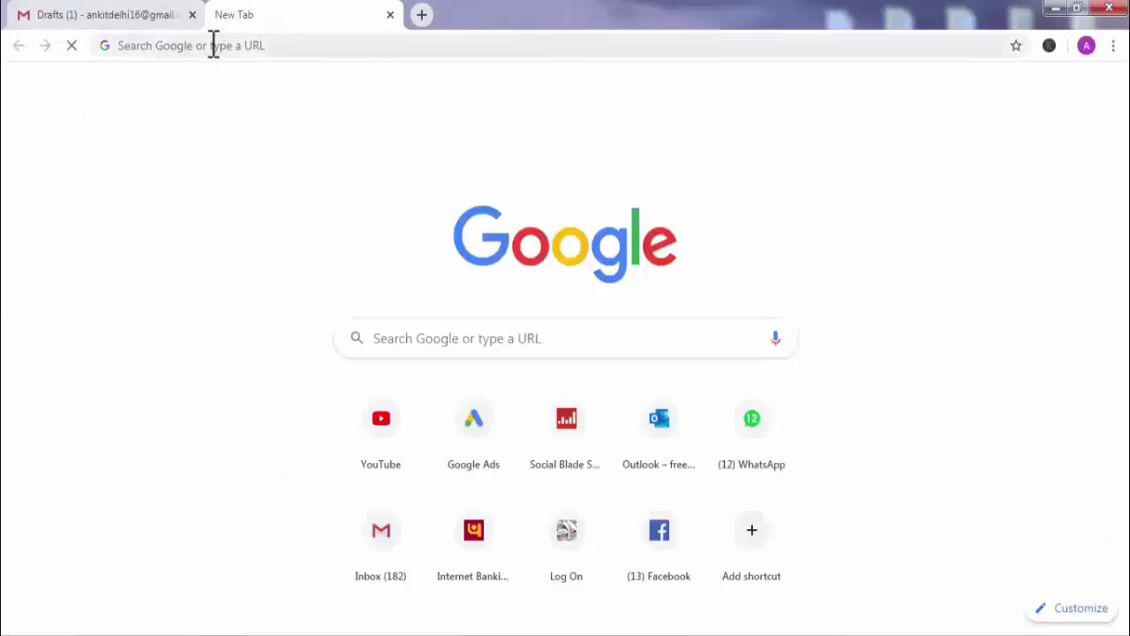
Load docs.google.com and switch to the Google Sheets home page from the app menu.
left_click(213, 46)
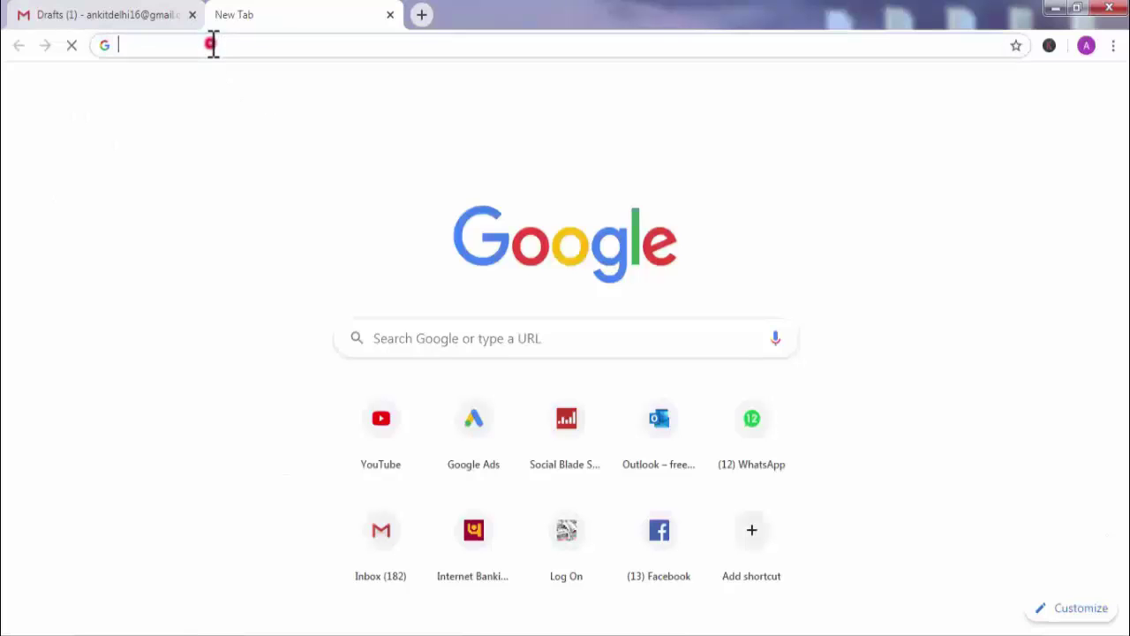
type("docs.")
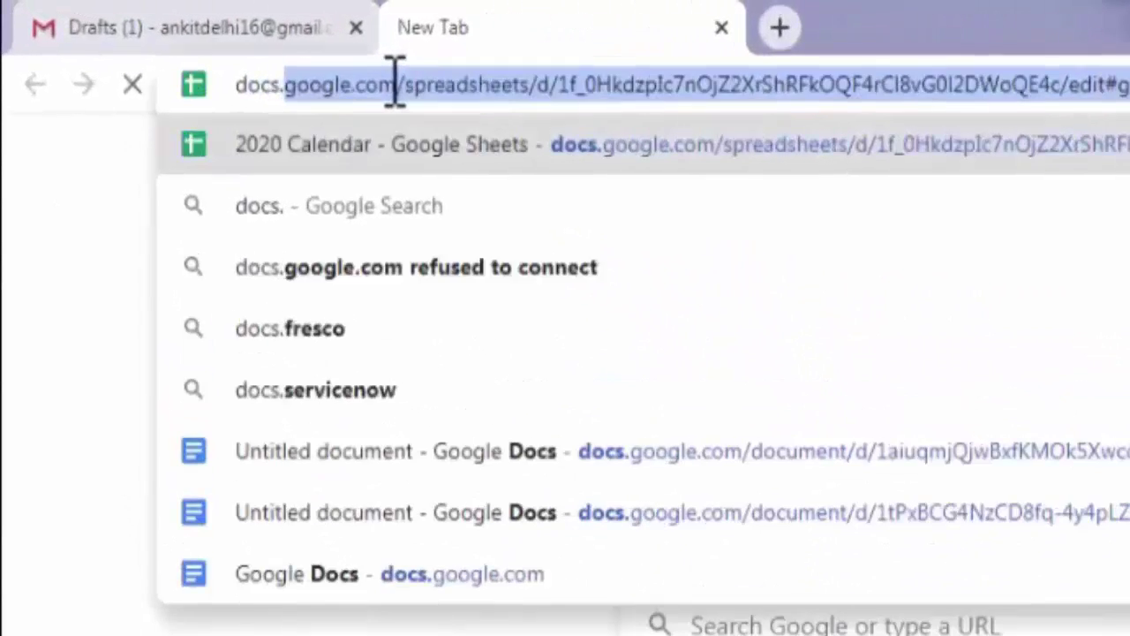
type("google.co")
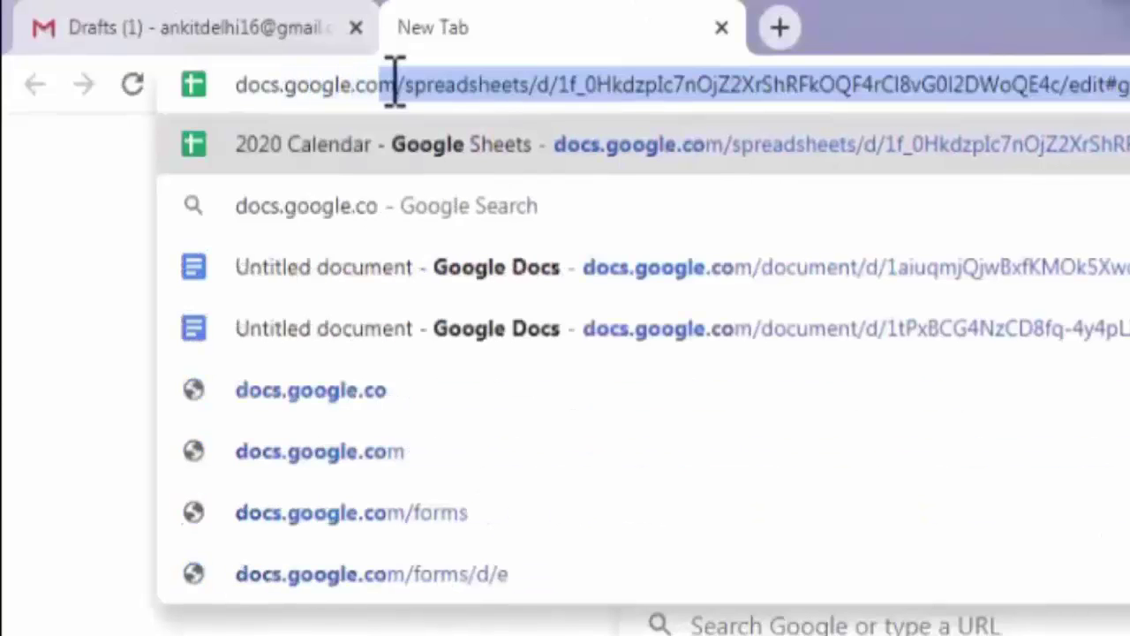
type("m")
key("Delete")
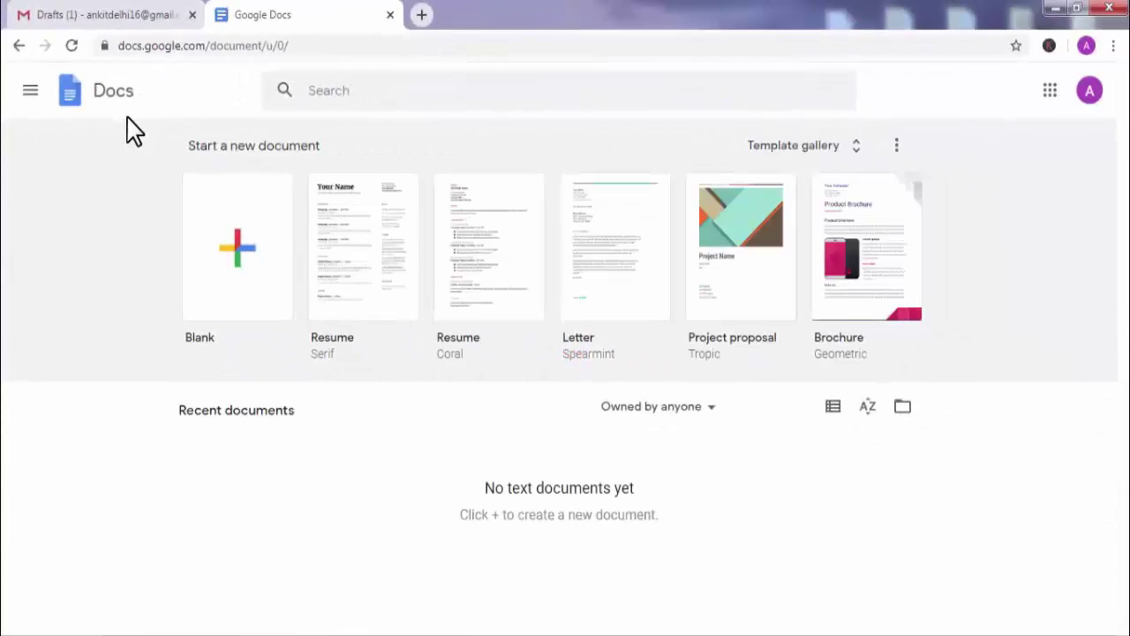
left_click(31, 94)
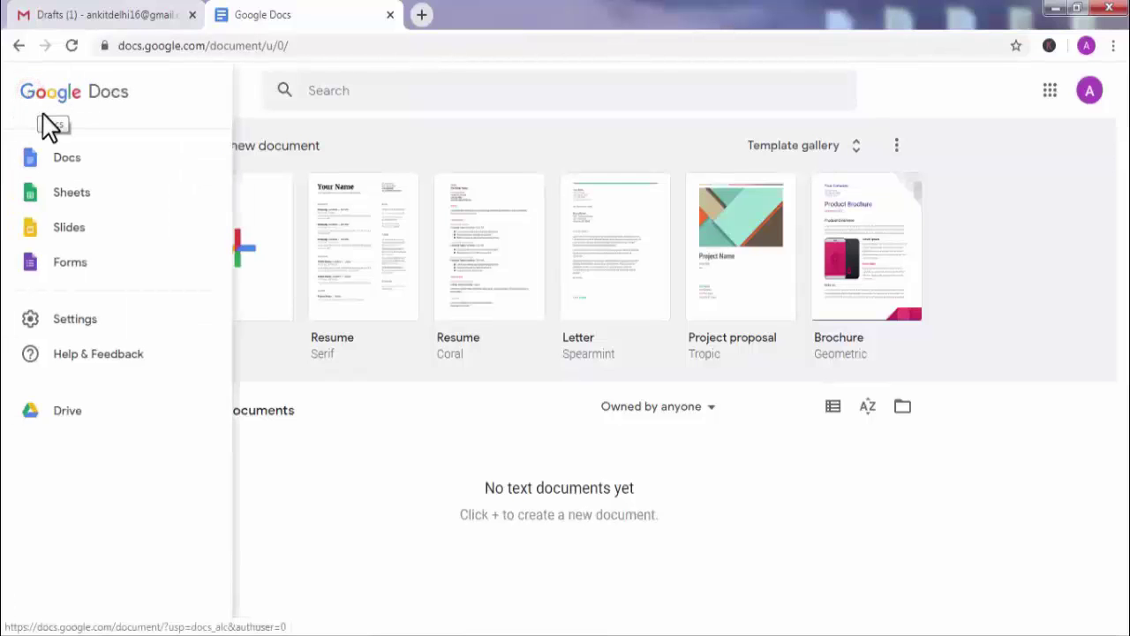
left_click(93, 193)
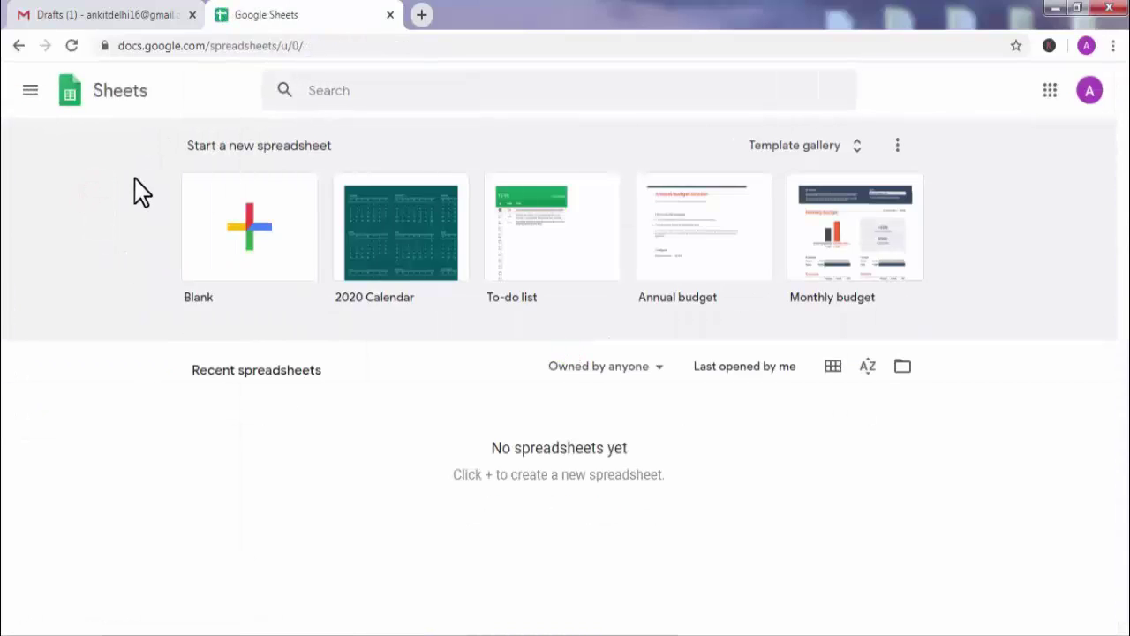
Create a blank spreadsheet and open the Add-ons > Get add-ons marketplace.
left_click(250, 225)
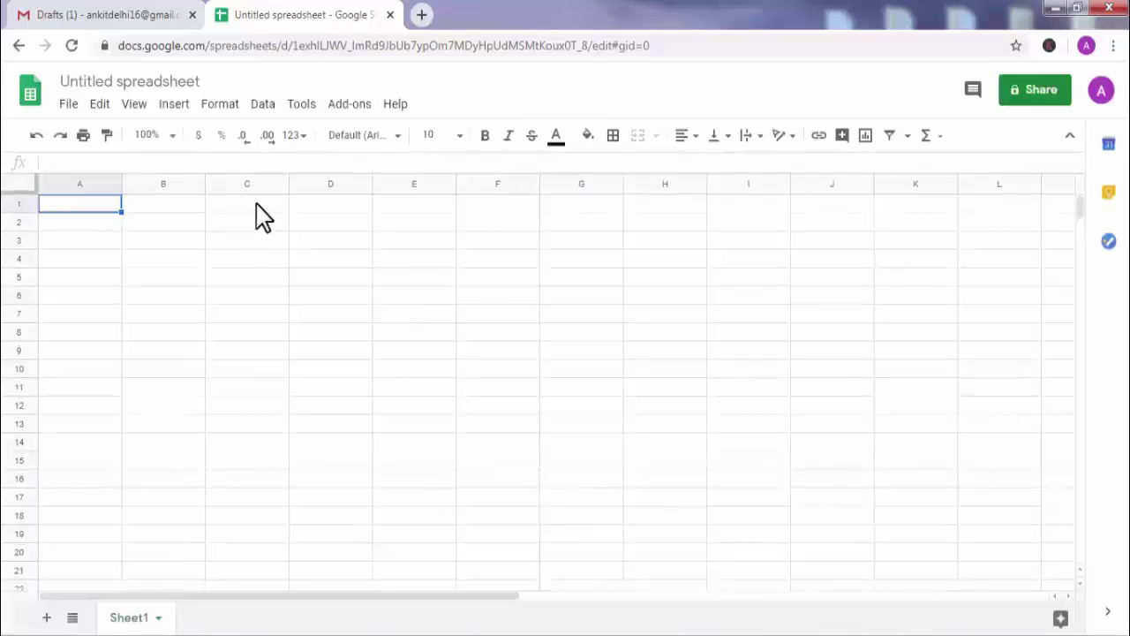
left_click(355, 105)
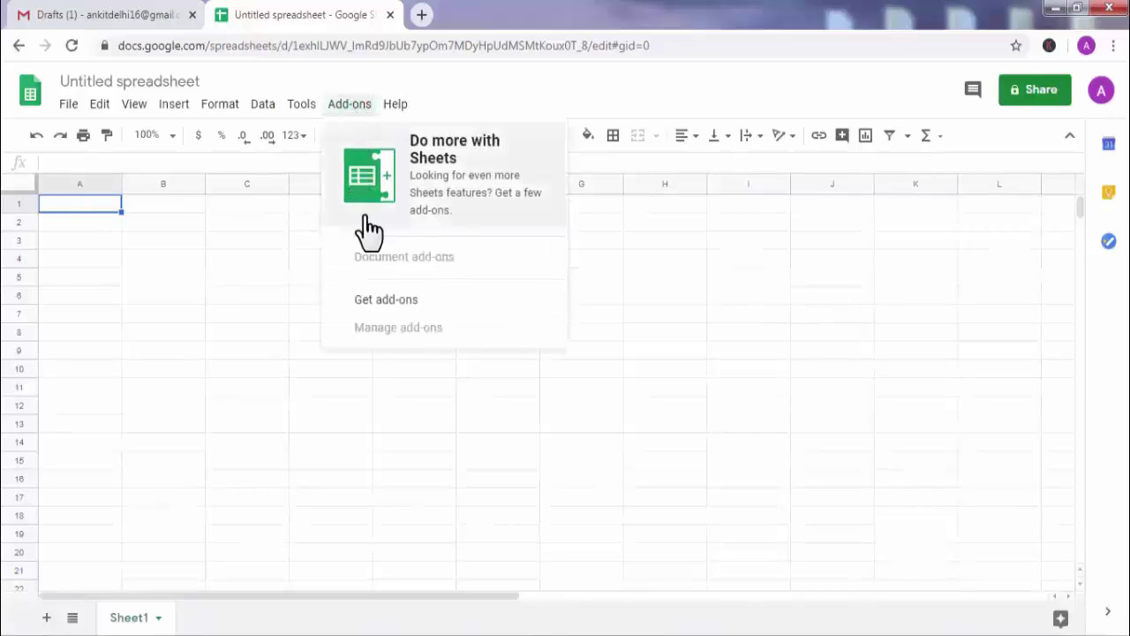
left_click(388, 298)
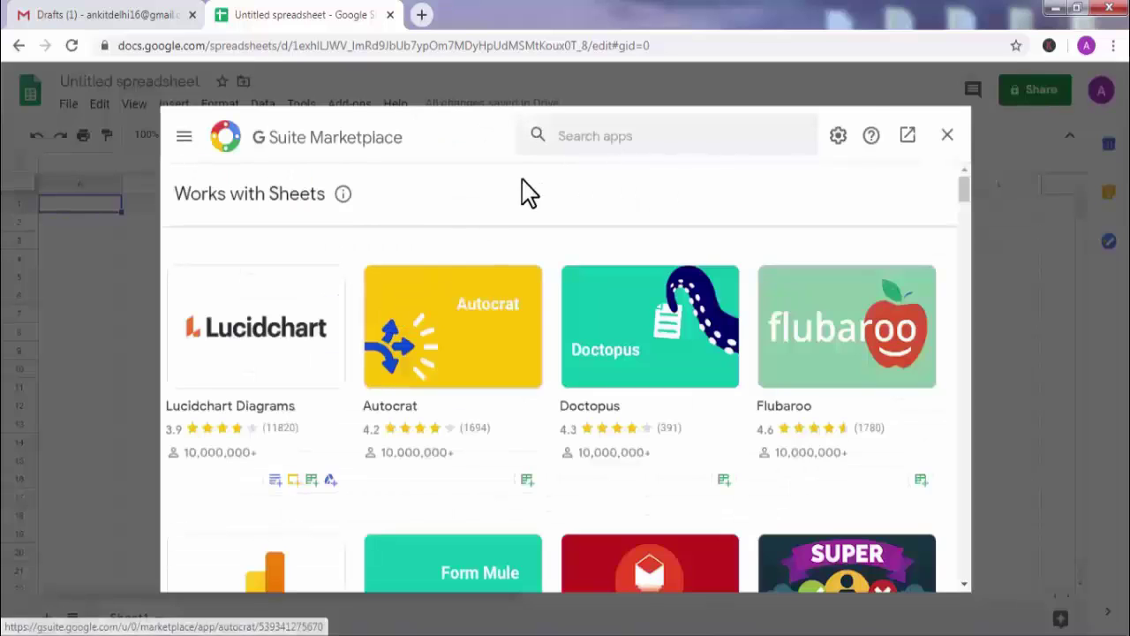
Search the marketplace for 'yet another mail merge' and open its add-on page.
left_click(577, 137)
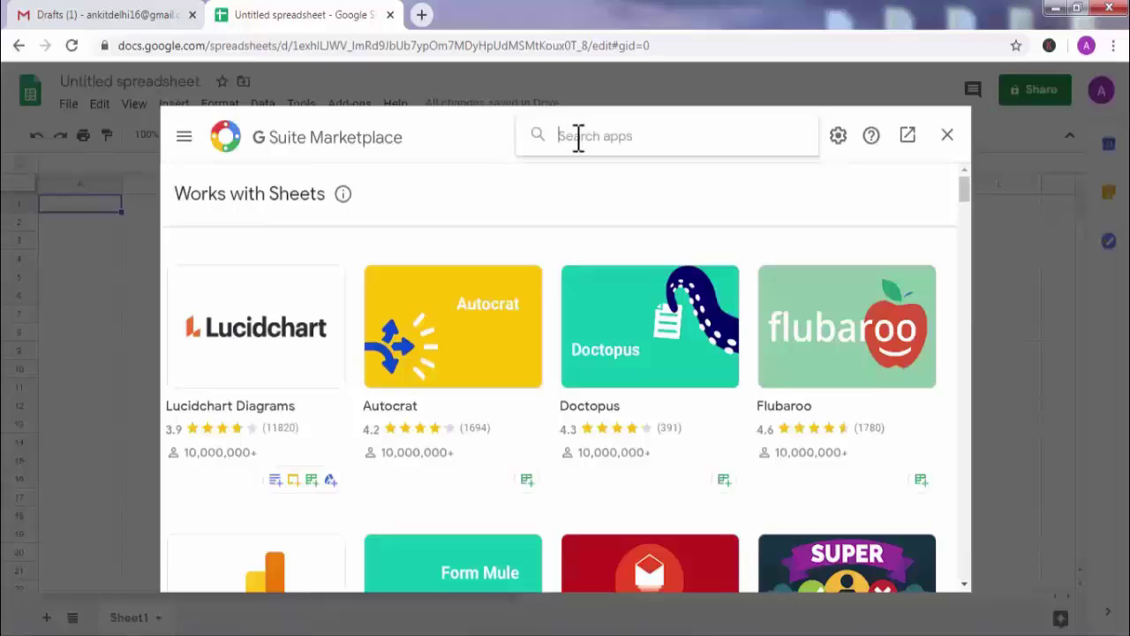
type("yet another mail merge")
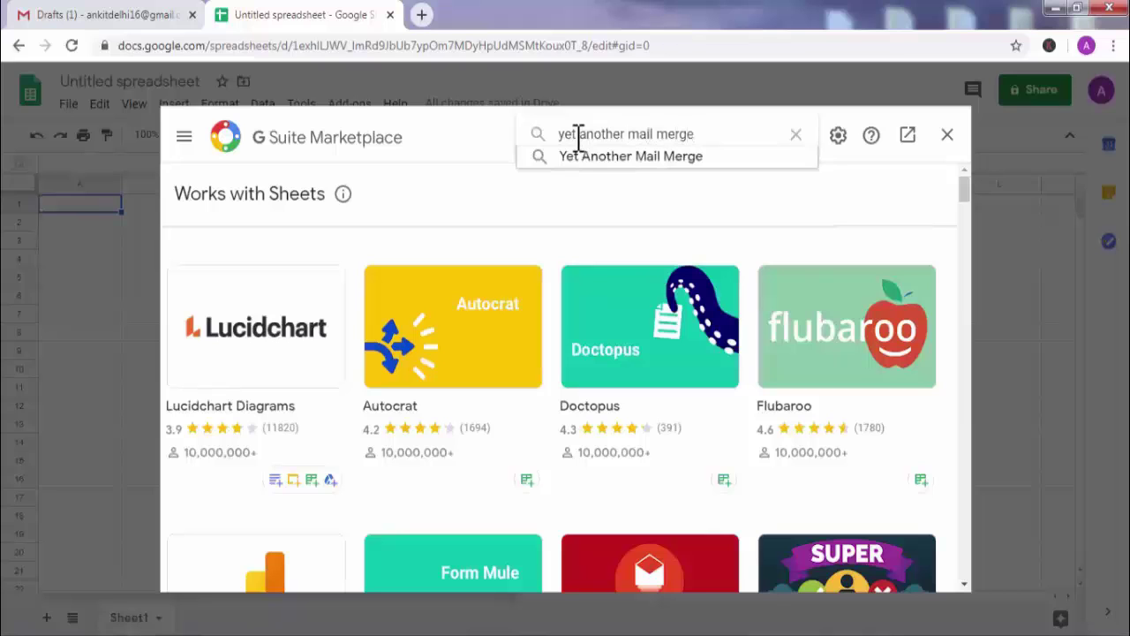
key("Return")
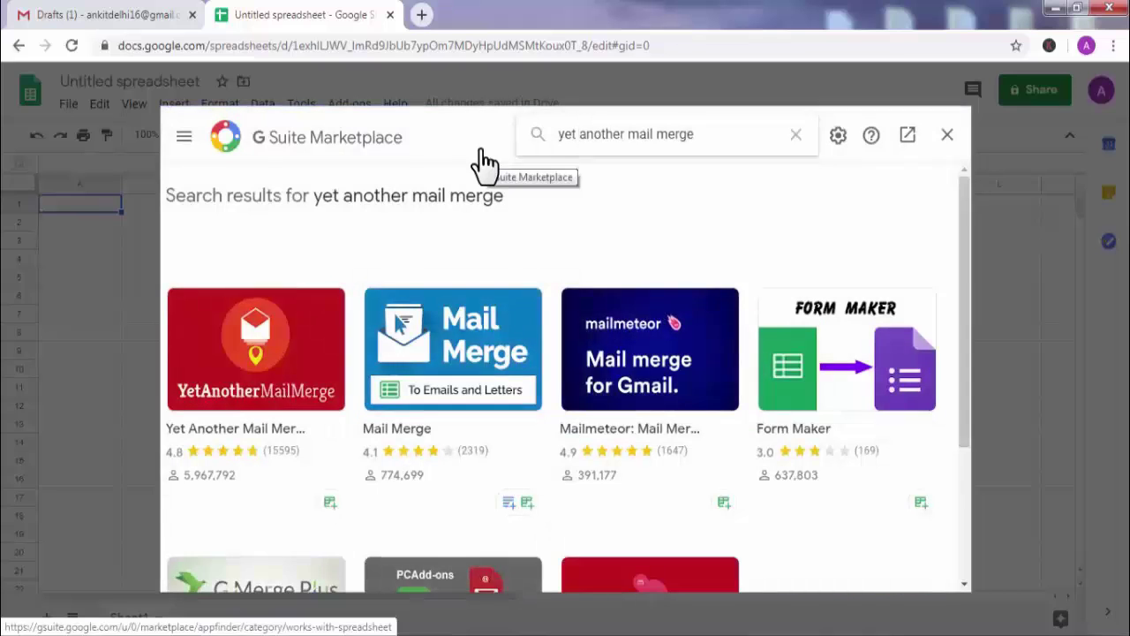
left_click(253, 361)
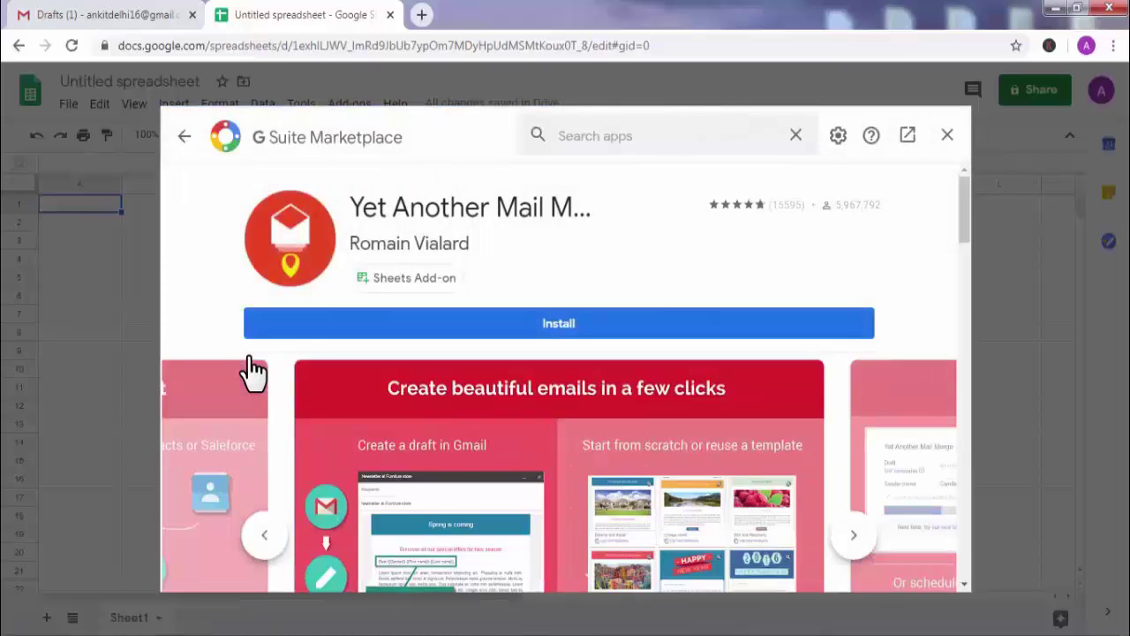
Install Yet Another Mail Merge, choosing the Google account and allowing the requested access.
left_click(564, 327)
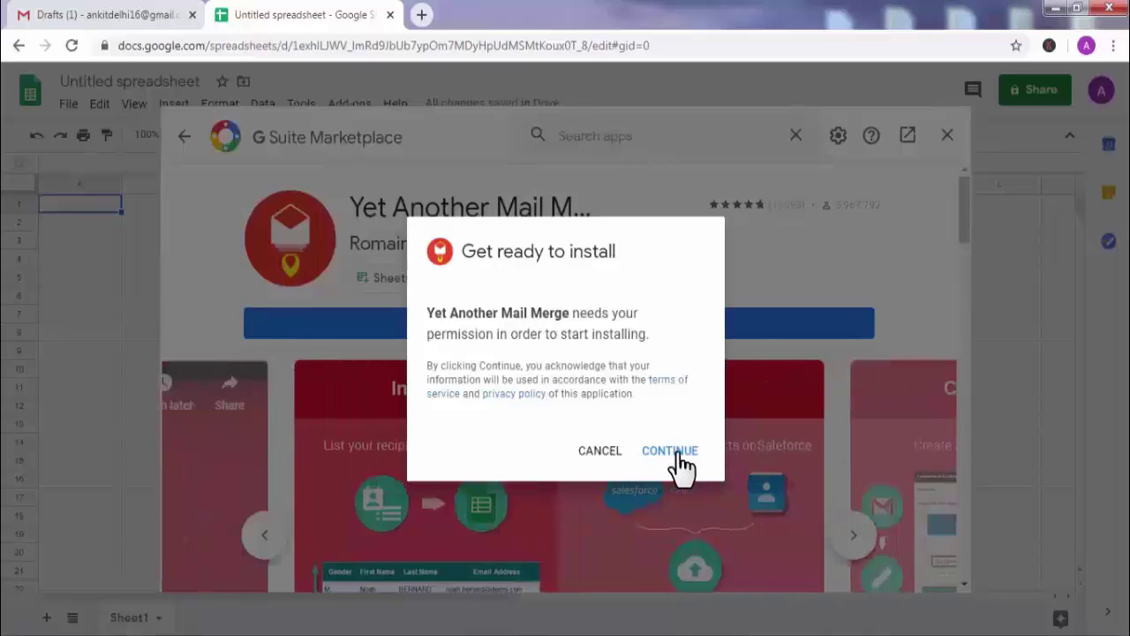
left_click(671, 452)
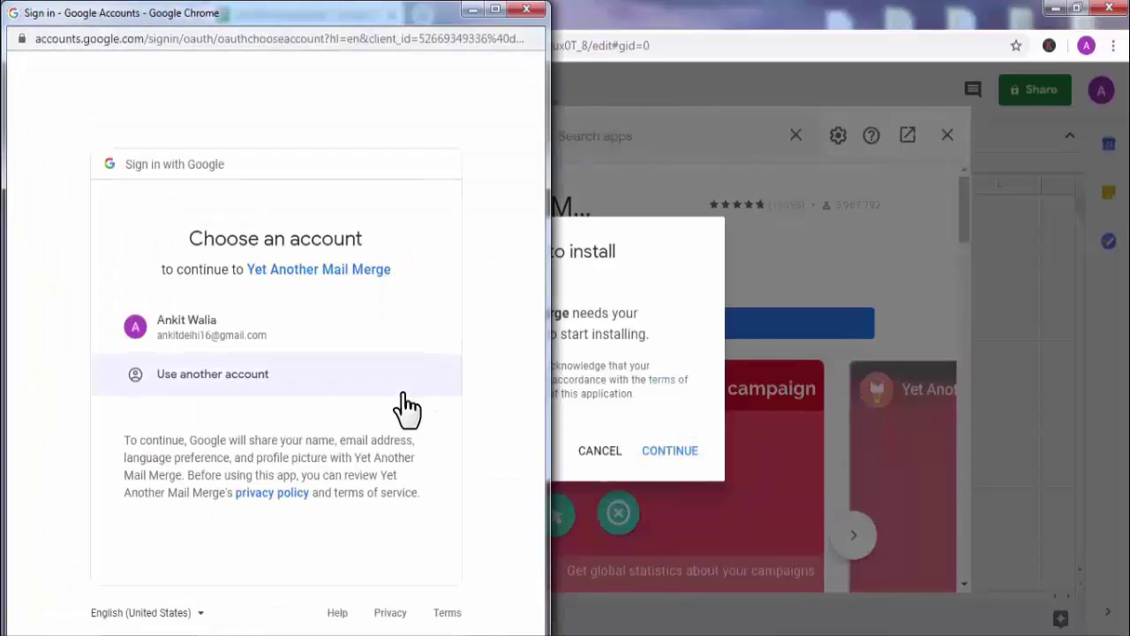
left_click(212, 327)
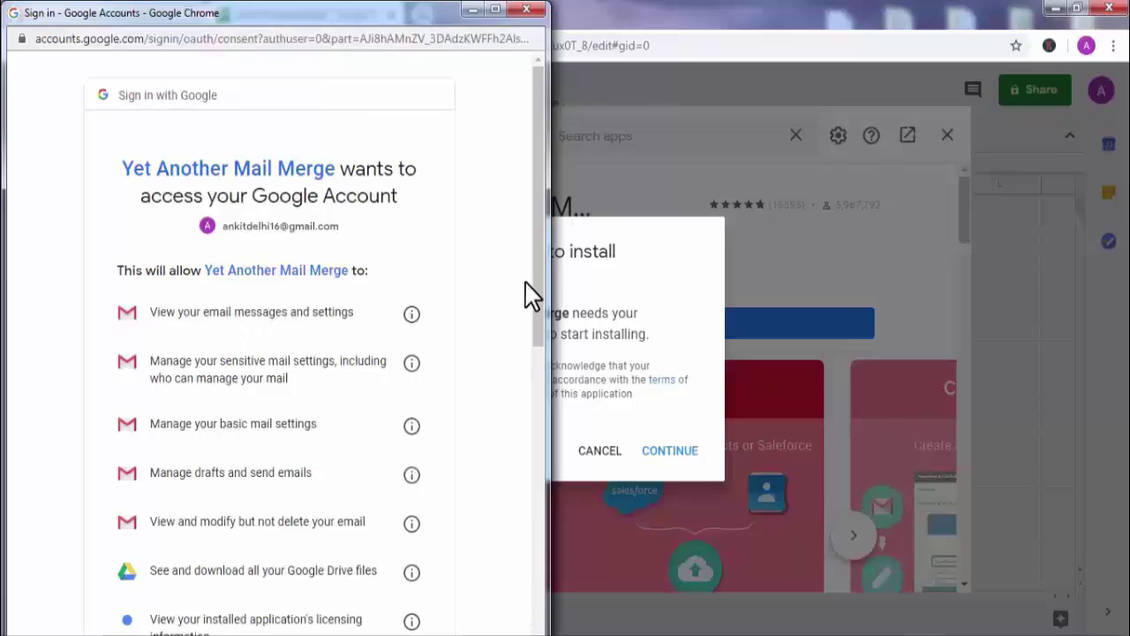
left_click_drag(537, 309, 530, 568)
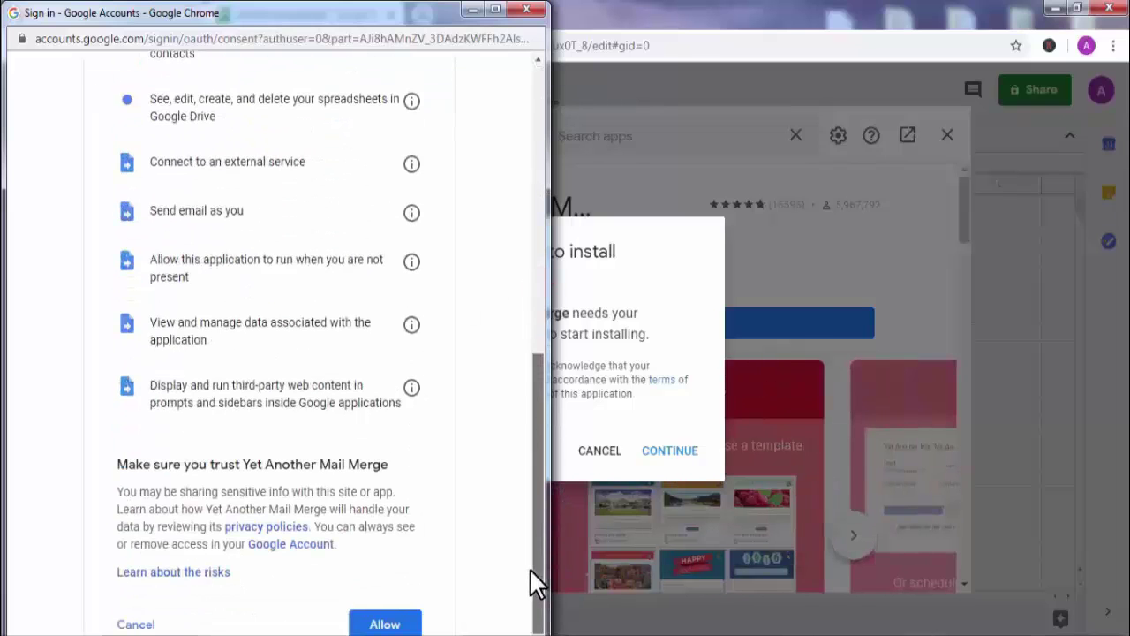
left_click(393, 625)
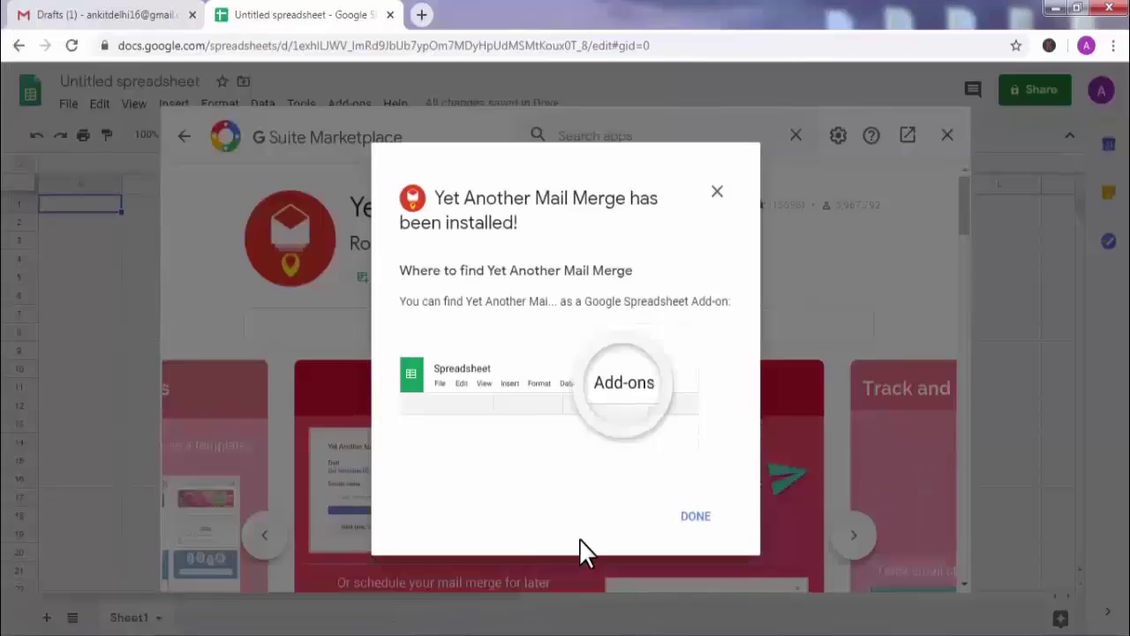
Dismiss the install confirmation, the add-on marketplace and the mail merge welcome window.
left_click(687, 521)
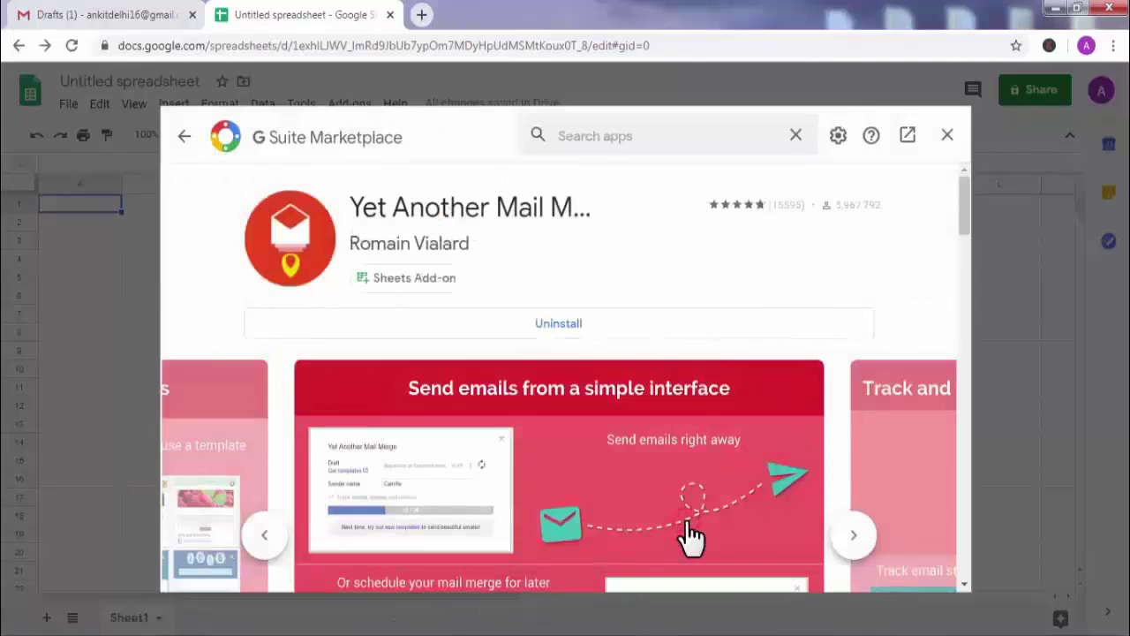
left_click(946, 135)
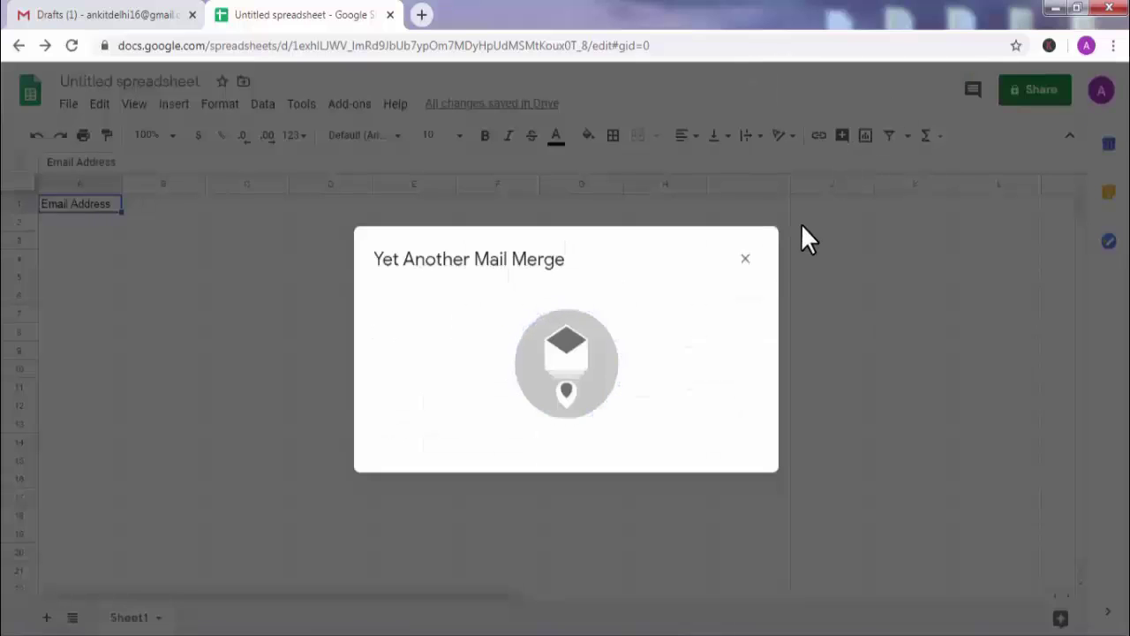
left_click(744, 261)
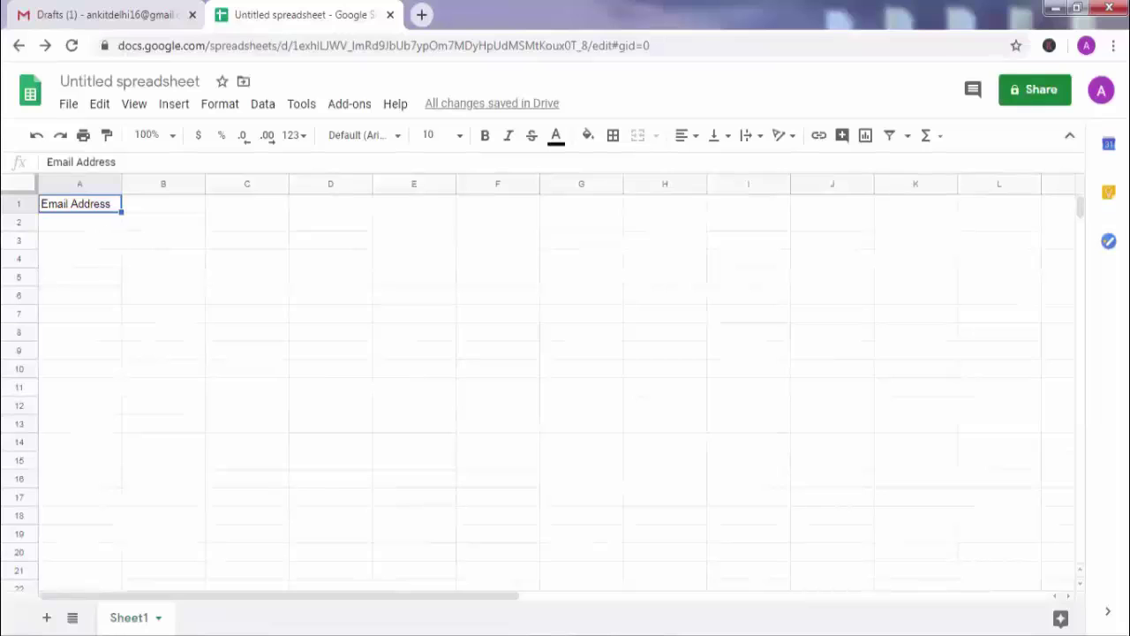
Paste the five recipient email addresses from Notepad into cells A2:A6.
left_click(453, 561)
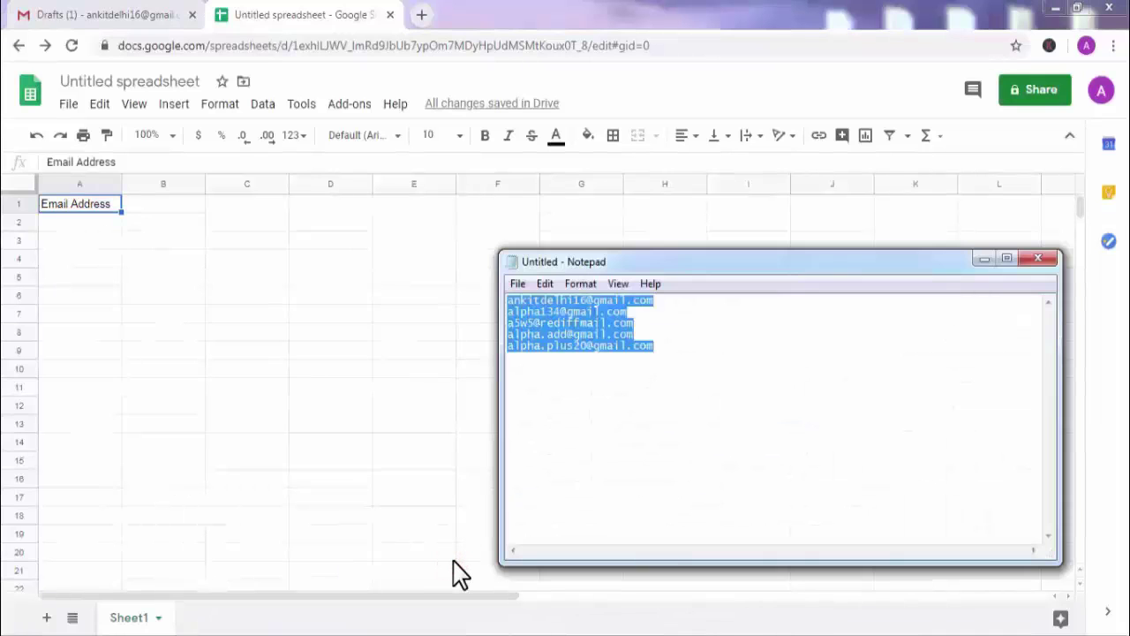
left_click(504, 10)
key("Down")
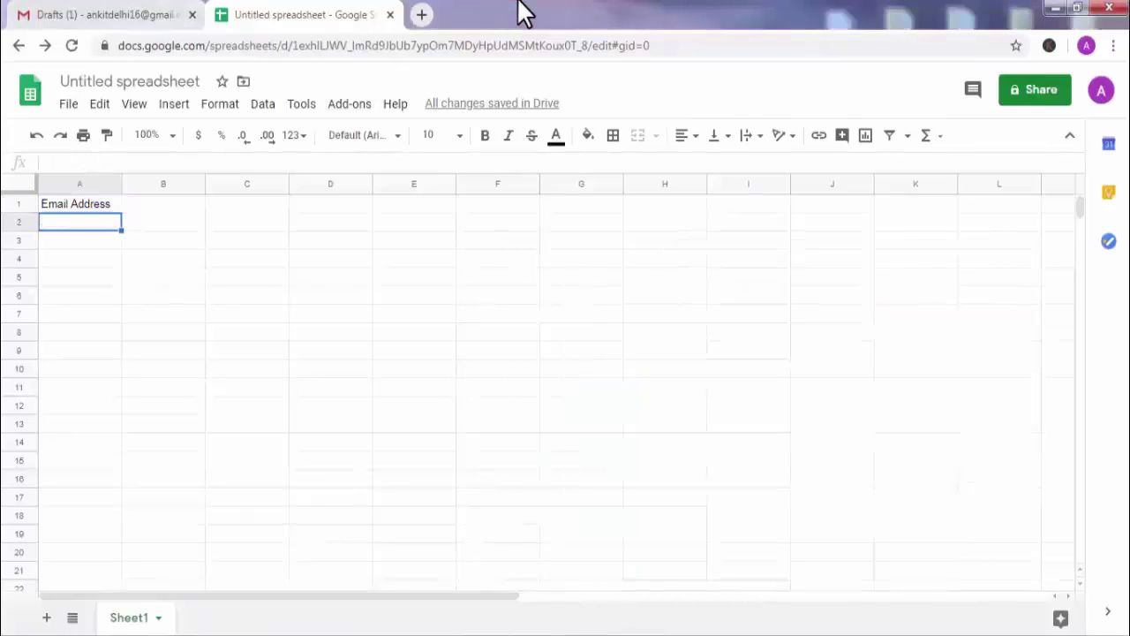
key("ctrl+v")
left_click(257, 252)
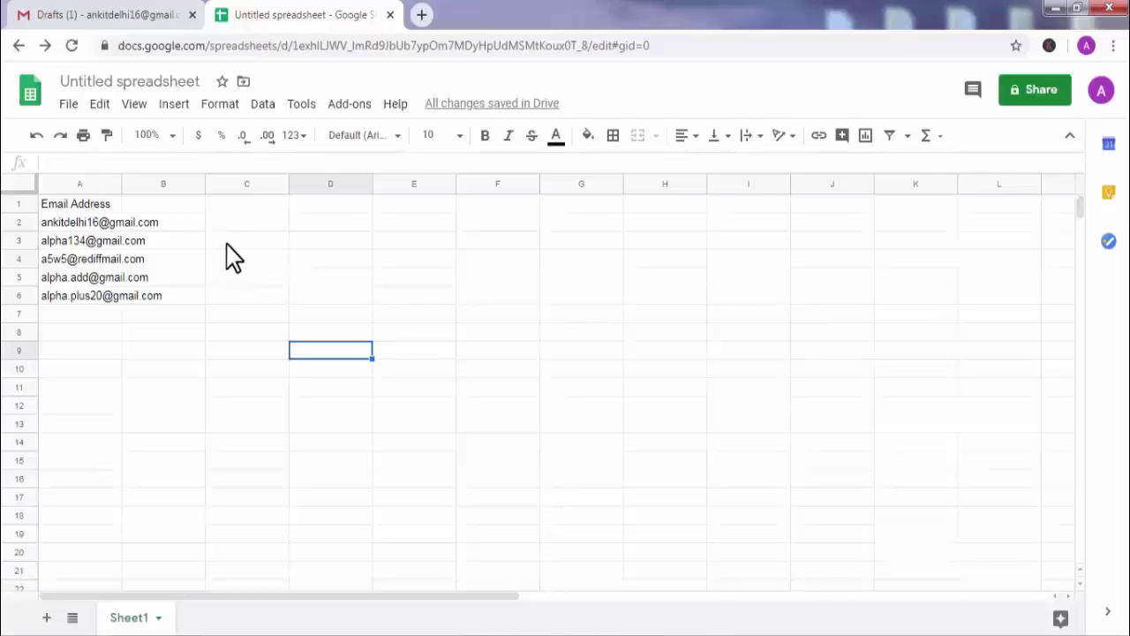
Insert a blank column left of A and another left of B, pushing Email Address to column C.
right_click(85, 185)
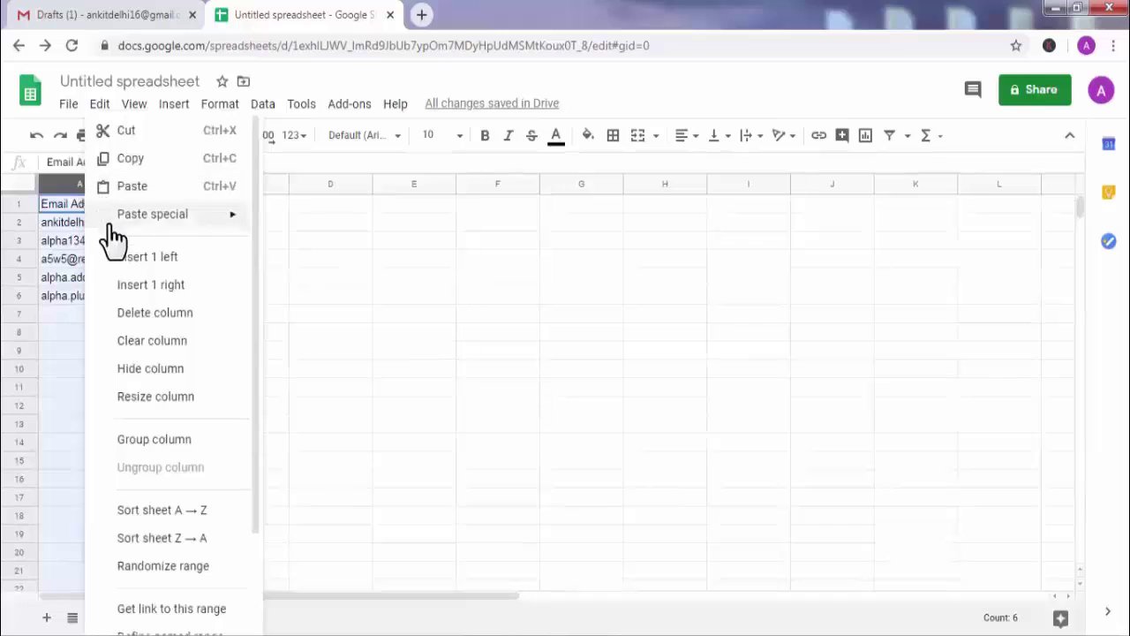
left_click(164, 263)
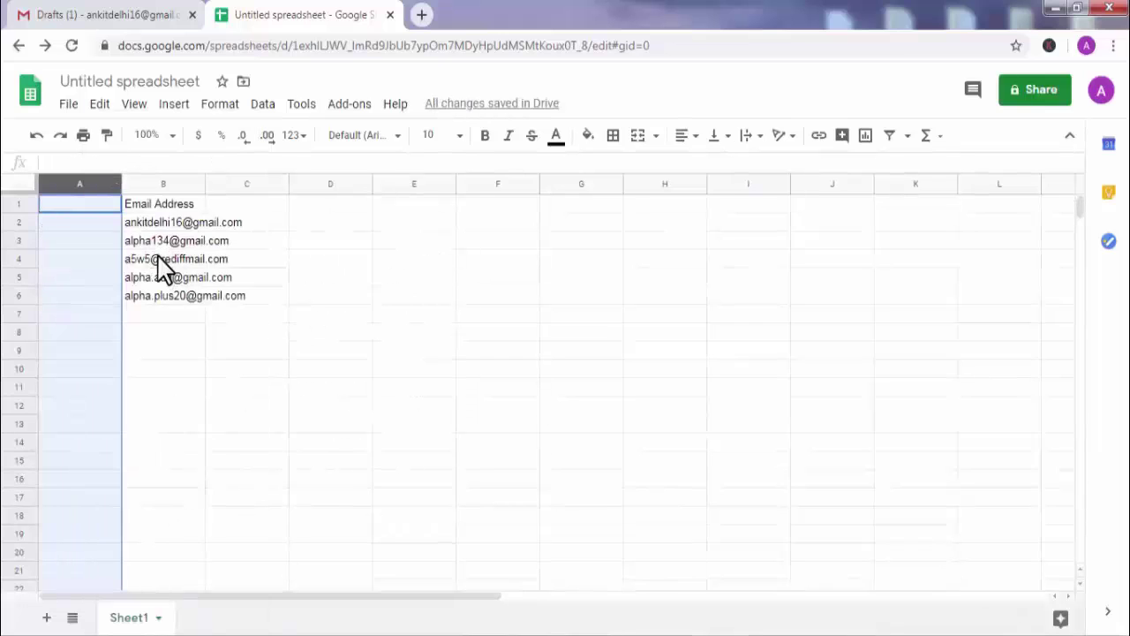
right_click(181, 185)
left_click(219, 256)
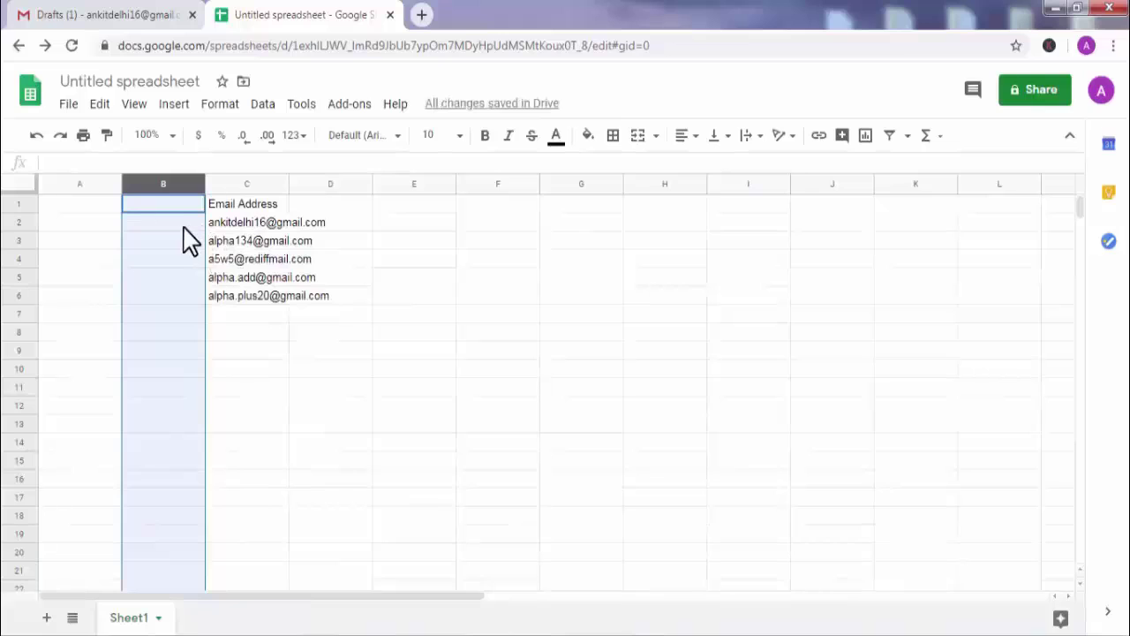
left_click(83, 205)
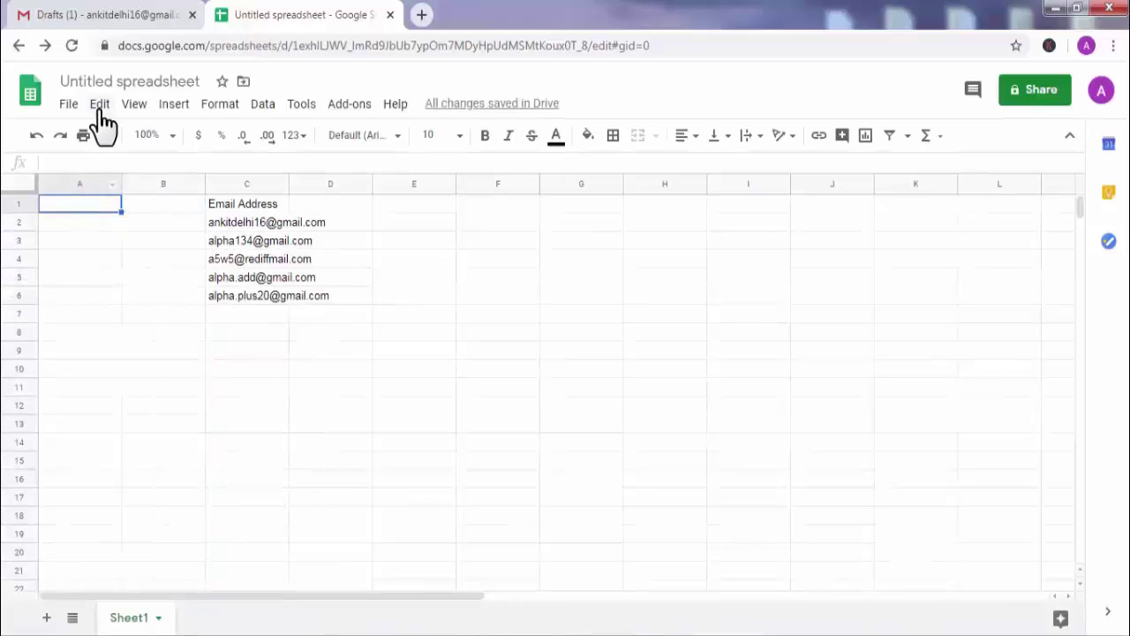
Copy the word 'Name' from the <<Name>> placeholder in Gmail's Pending Amount draft.
left_click(113, 17)
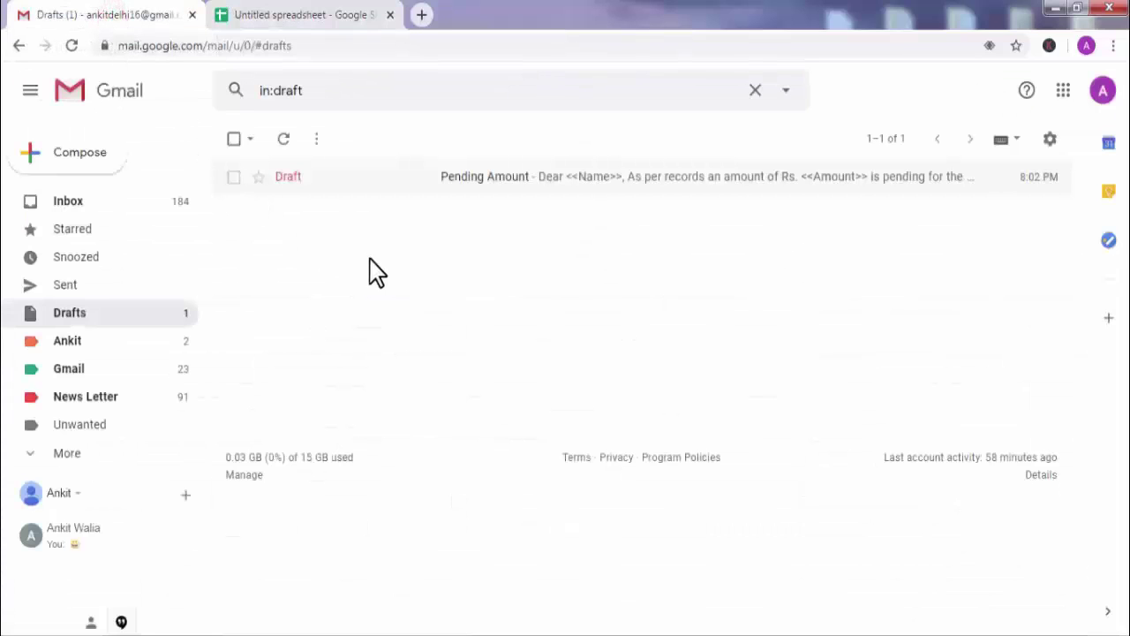
left_click(512, 181)
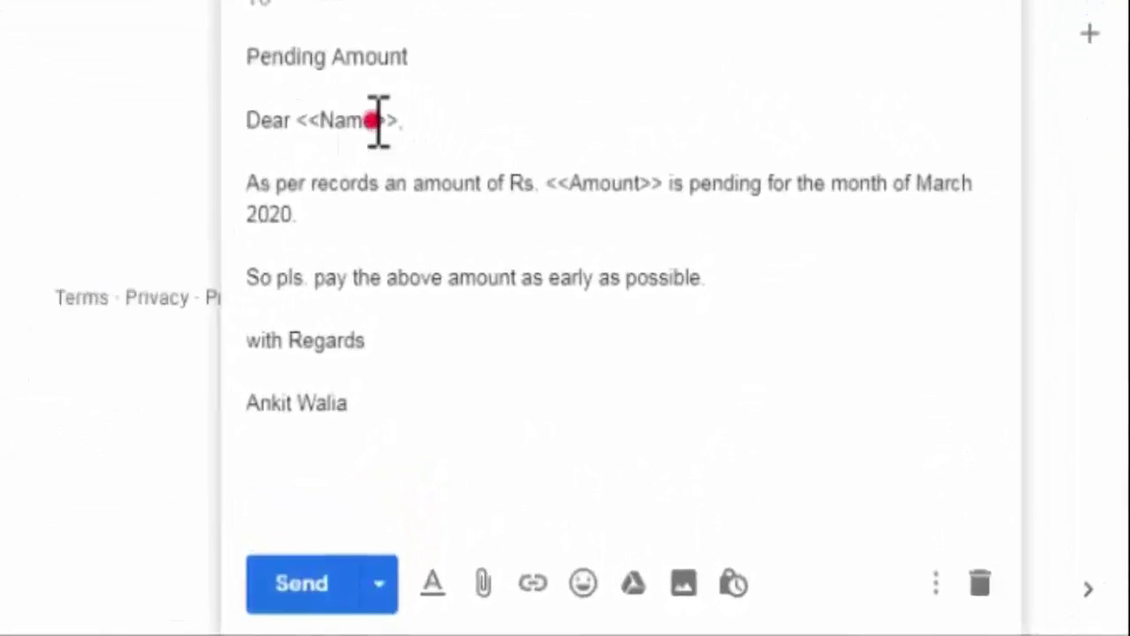
left_click(378, 121)
left_click_drag(374, 73, 319, 73)
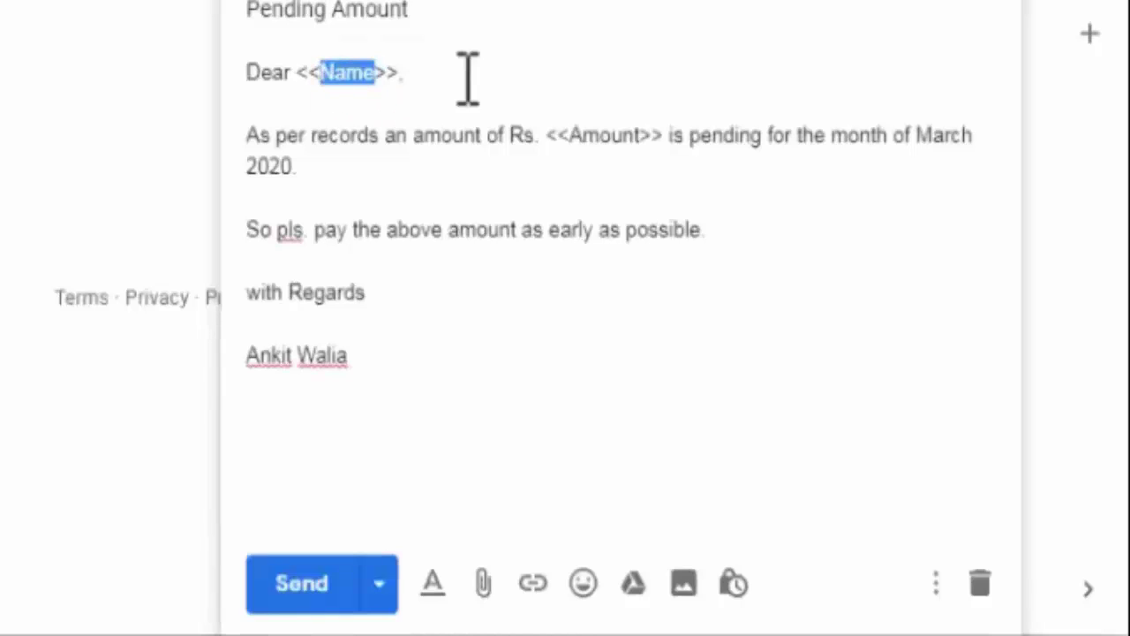
right_click(357, 73)
left_click(416, 140)
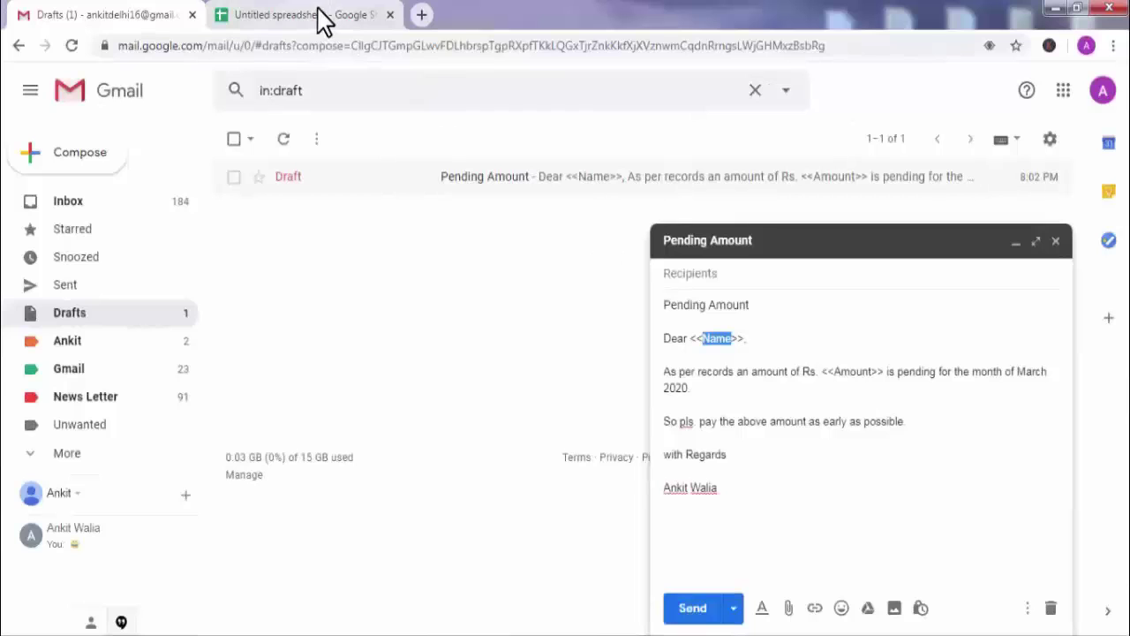
Paste 'Name' into cell A1 as the first column header.
left_click(321, 12)
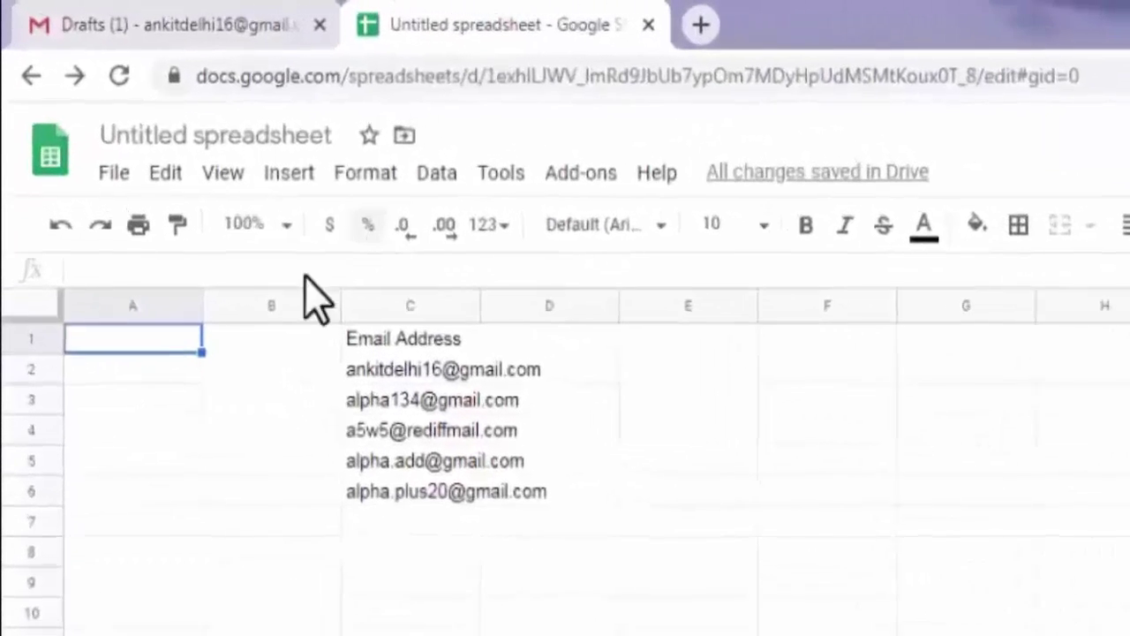
right_click(168, 349)
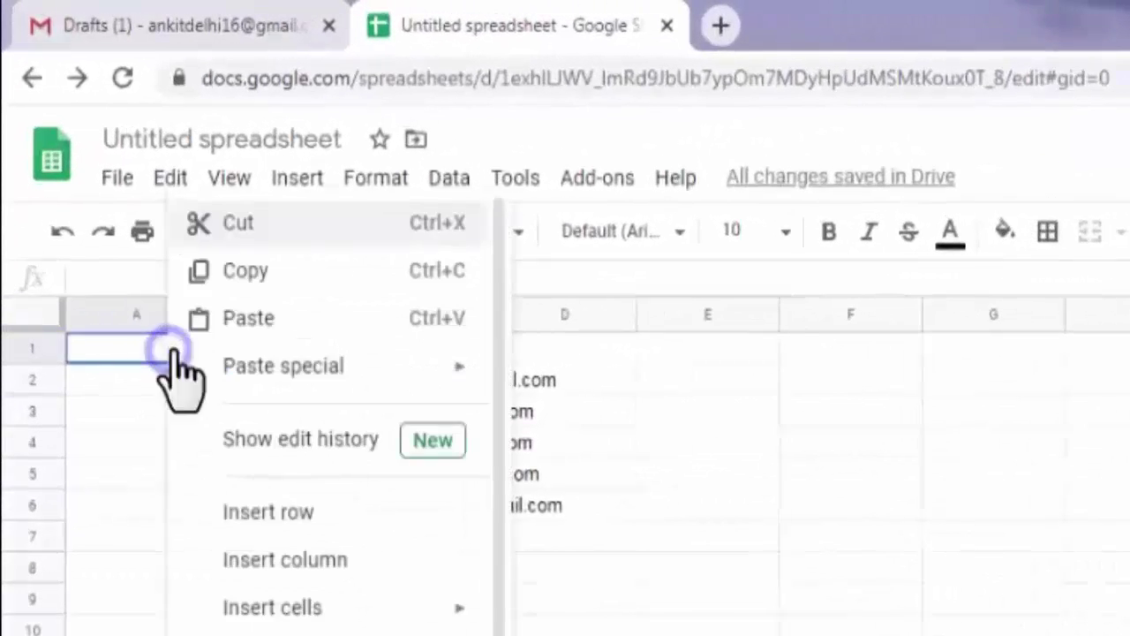
left_click(245, 323)
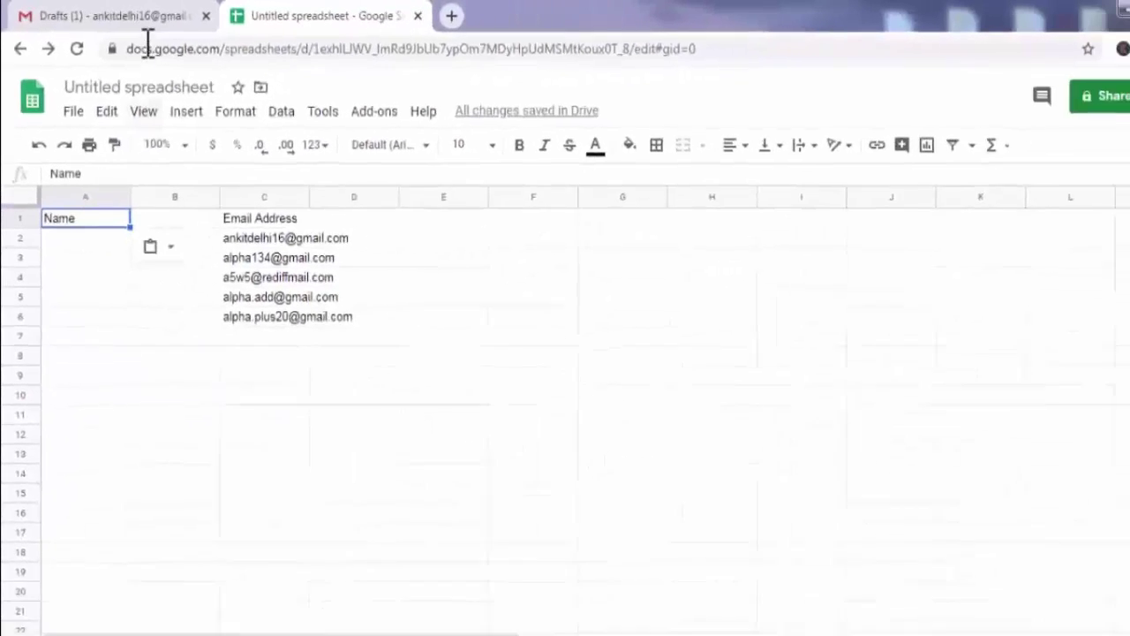
Copy 'Amount' from the draft's <<Amount>> placeholder and paste it into B1 as a header.
left_click(128, 14)
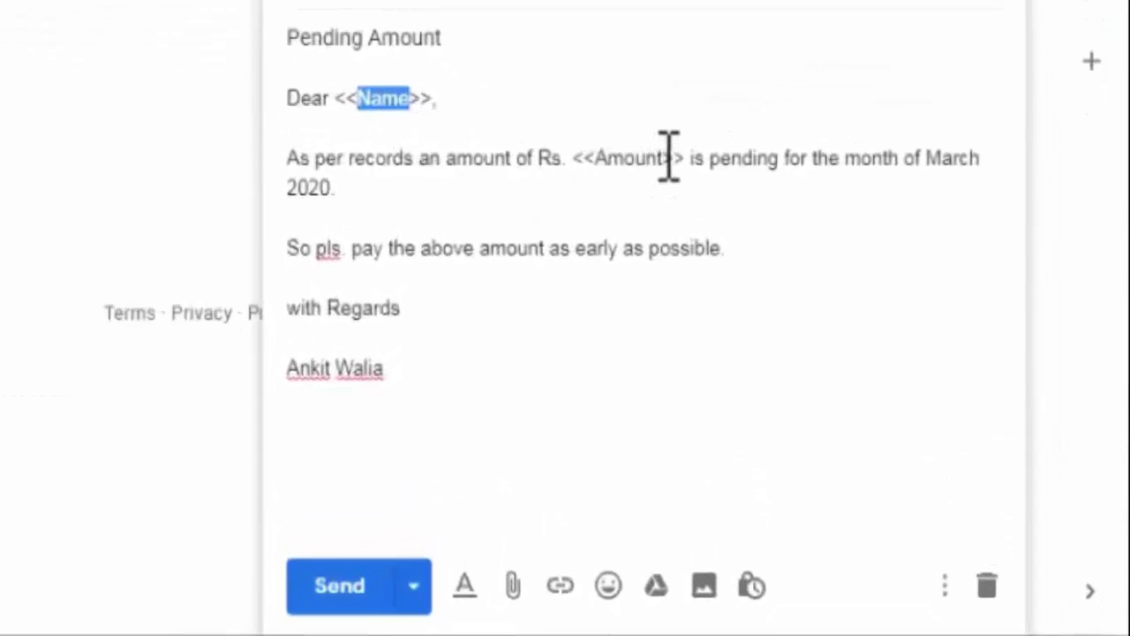
left_click_drag(665, 159, 604, 160)
right_click(787, 311)
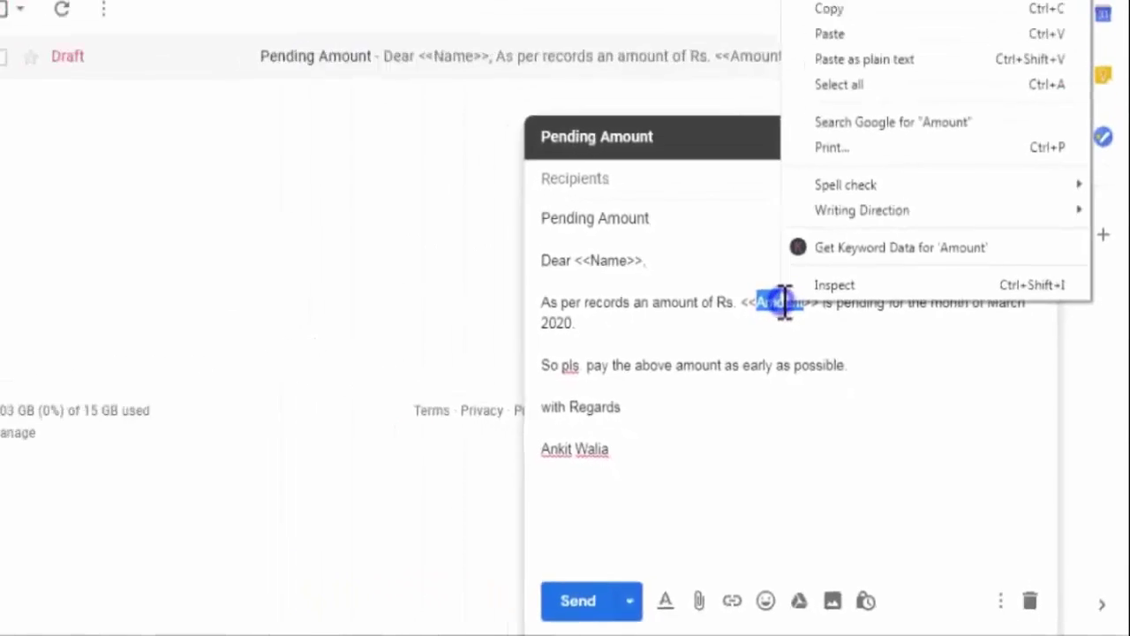
left_click(854, 53)
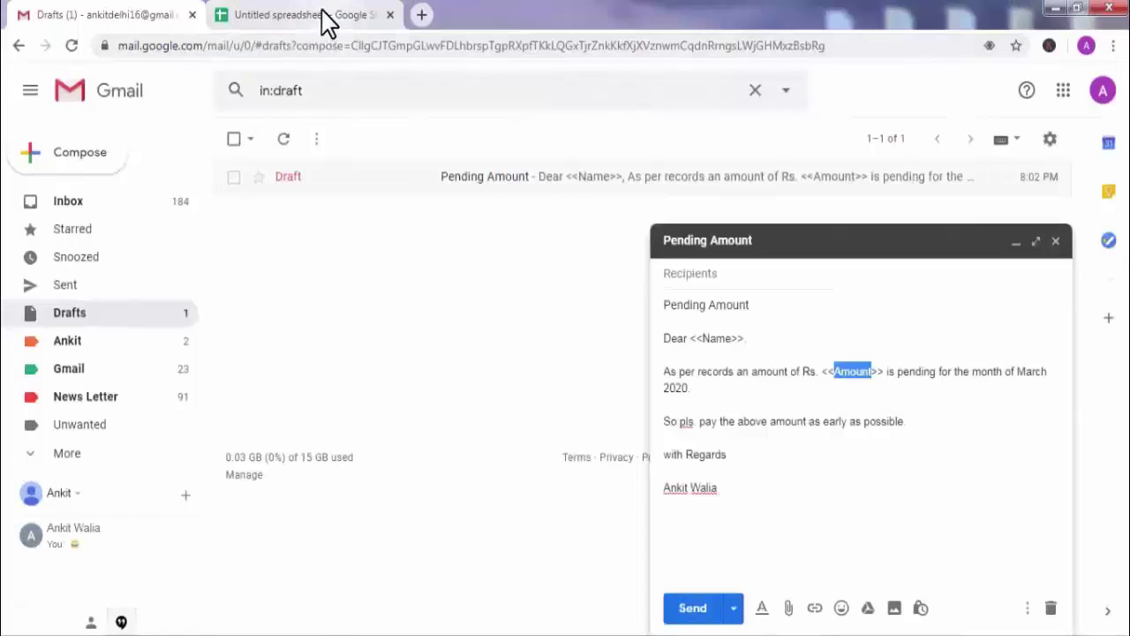
left_click(324, 14)
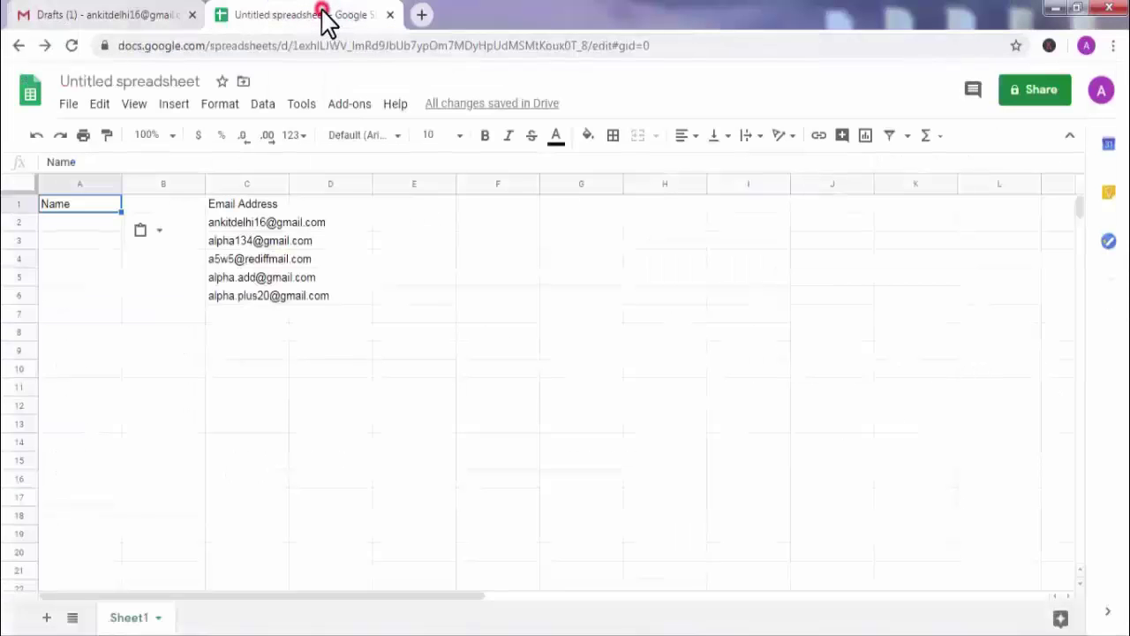
left_click(165, 203)
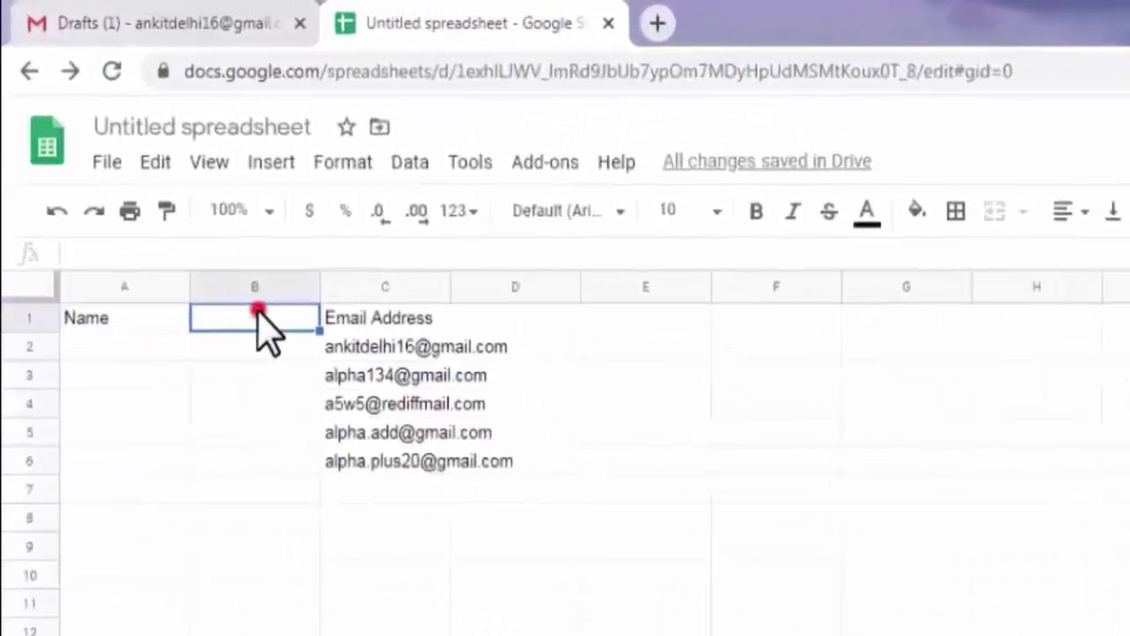
right_click(257, 312)
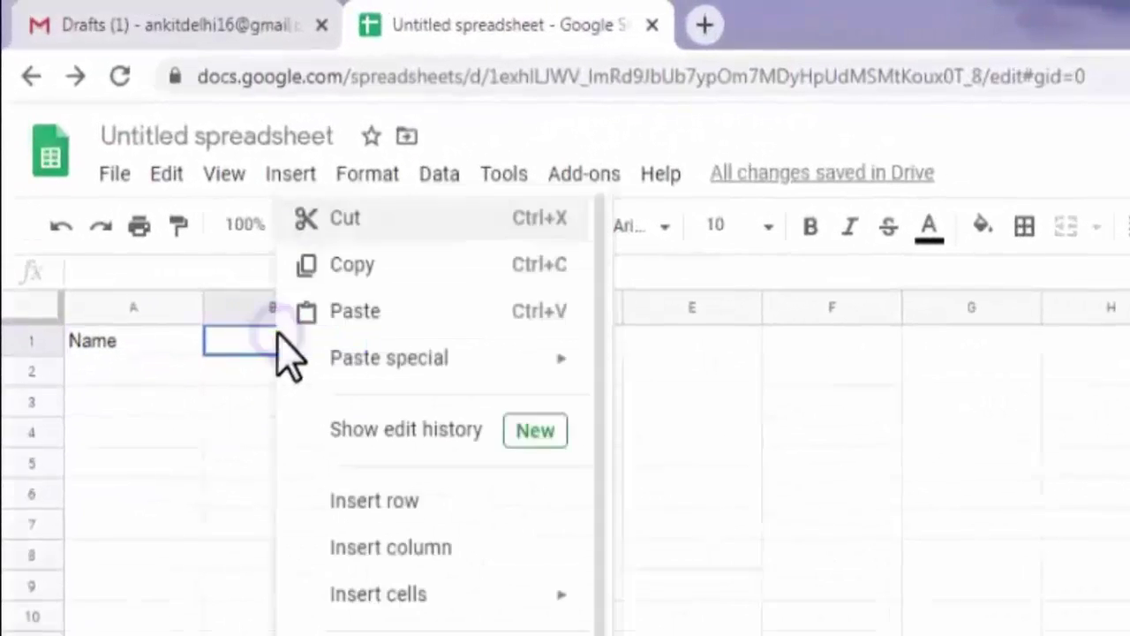
left_click(332, 300)
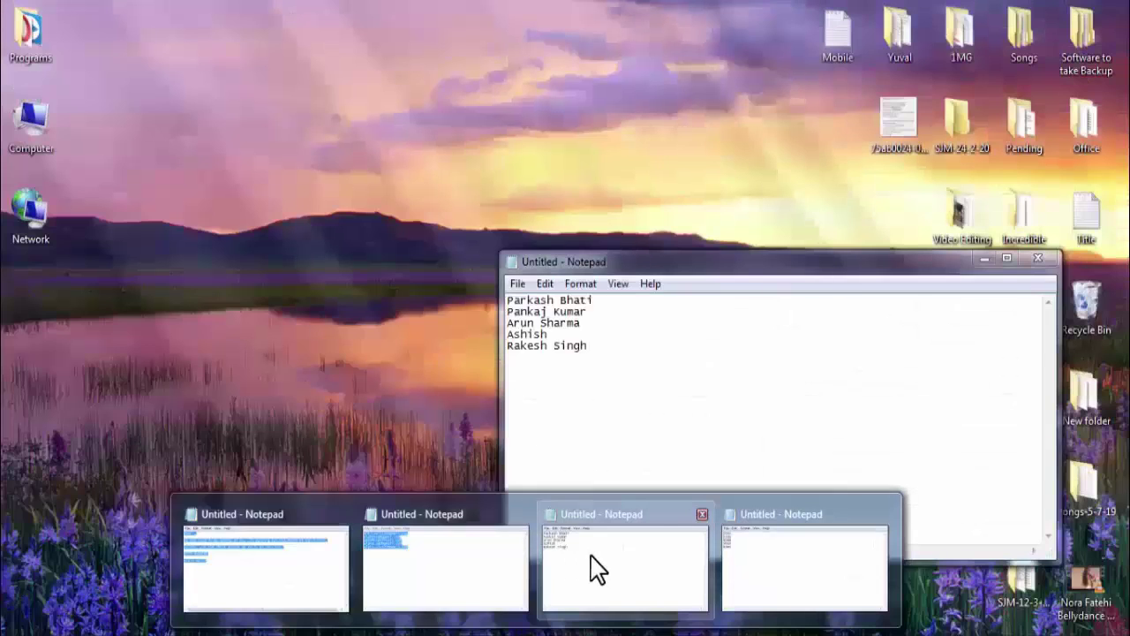
Paste the five recipient names from Notepad into A2:A6 under Name.
left_click(590, 570)
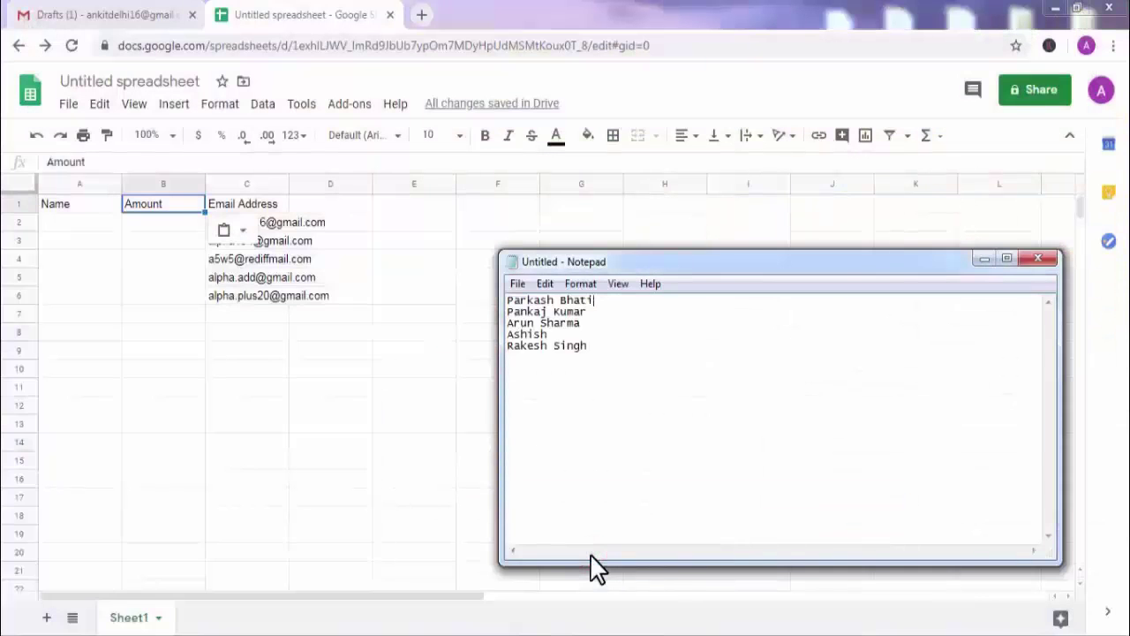
key("ctrl+a")
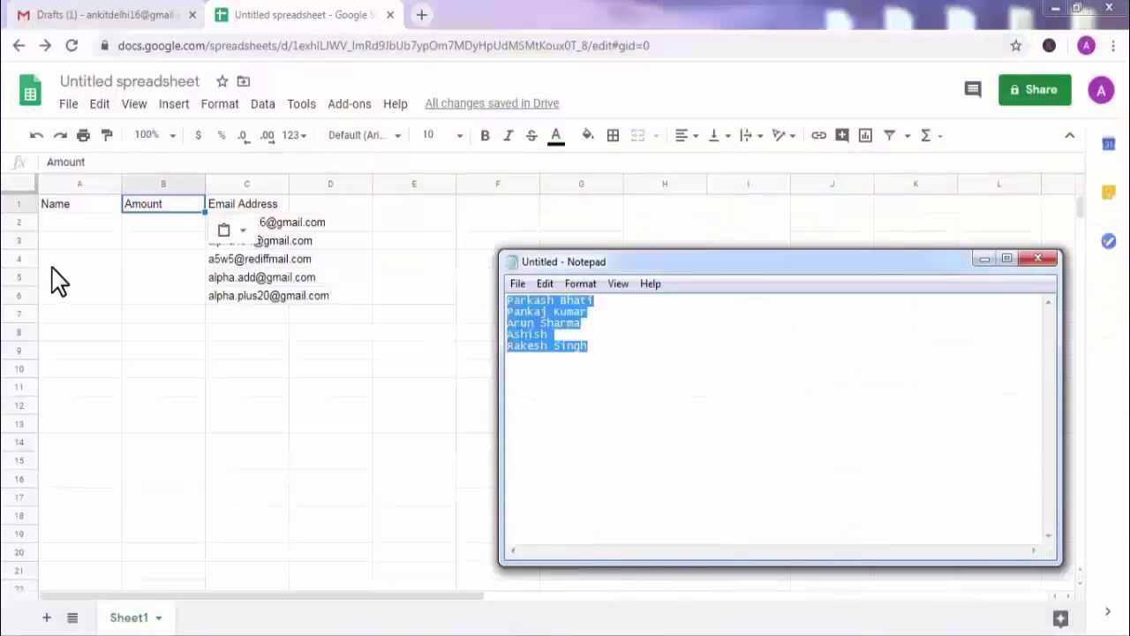
left_click(75, 225)
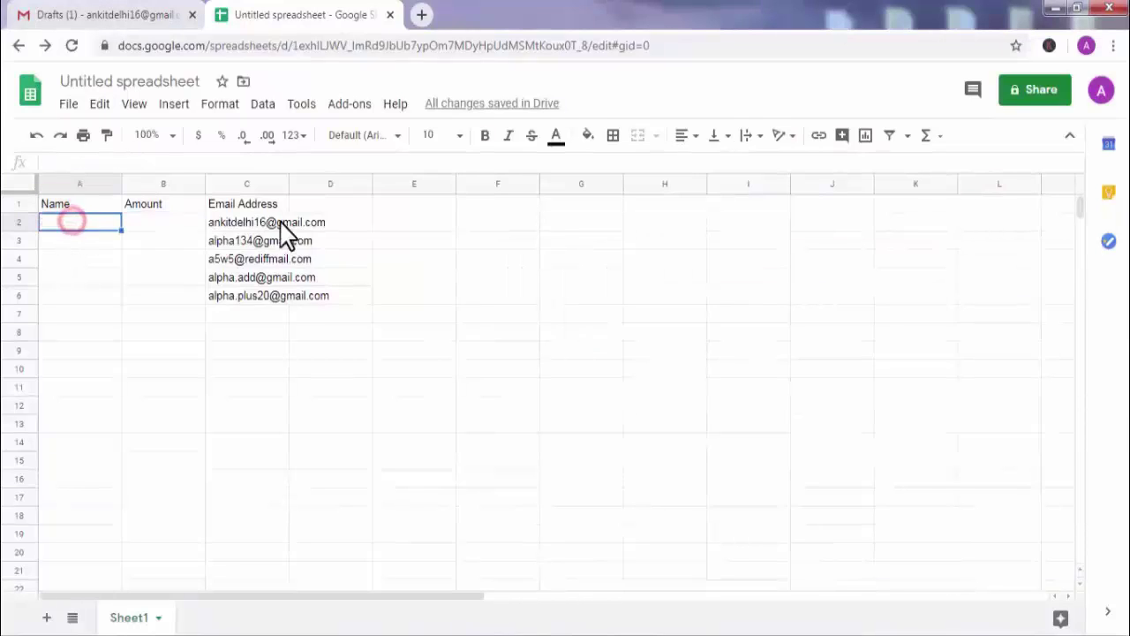
key("ctrl+v")
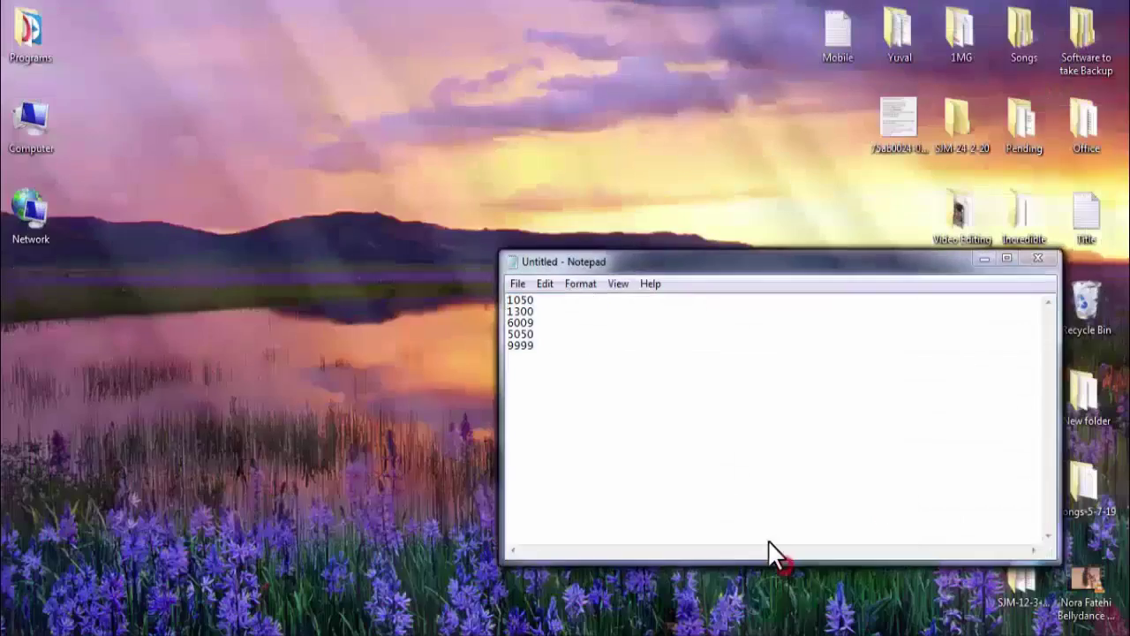
Paste the amounts 1050, 1300, 6009, 5050, 9999 from Notepad into B2:B6.
left_click(769, 549)
key("ctrl+a")
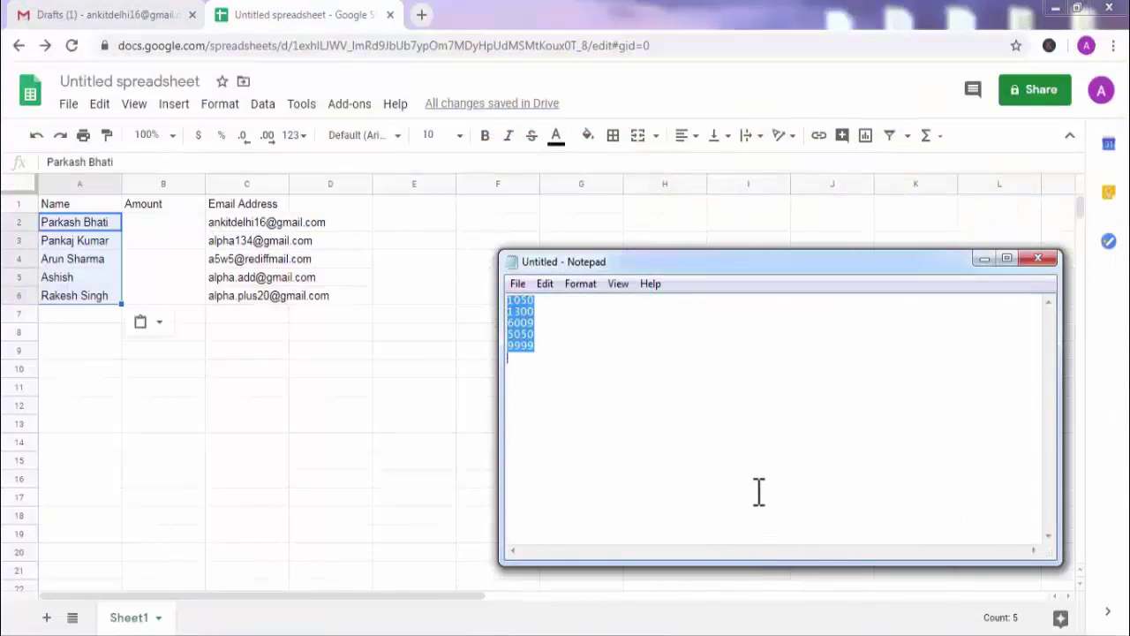
left_click(168, 228)
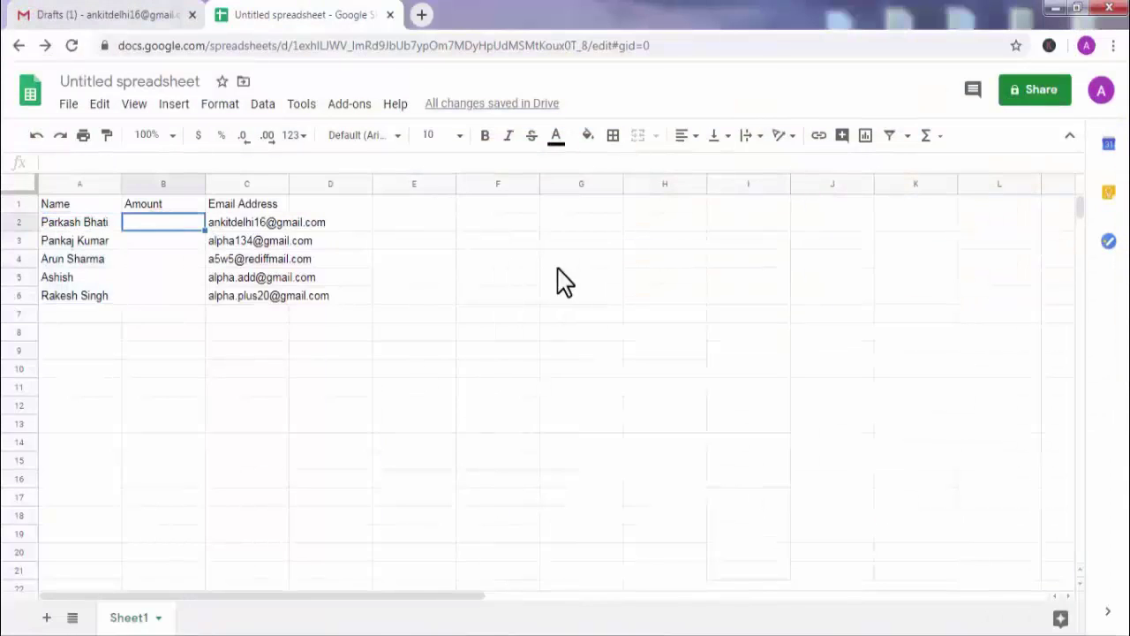
key("ctrl+v")
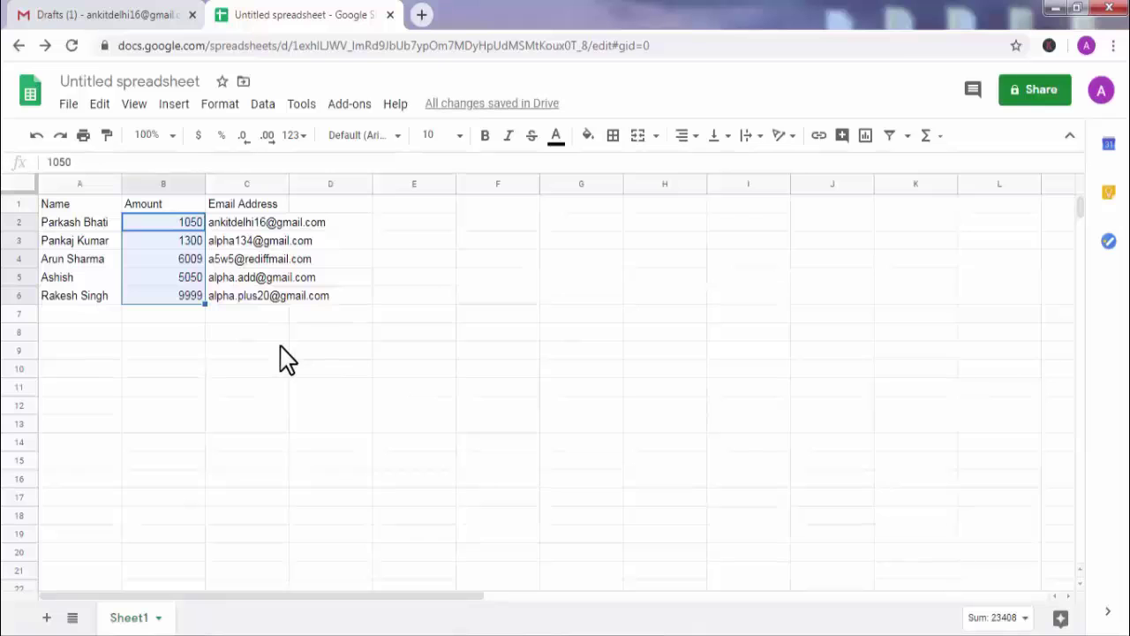
Launch Start Mail Merge from Add-ons > Yet Another Mail Merge.
left_click(350, 105)
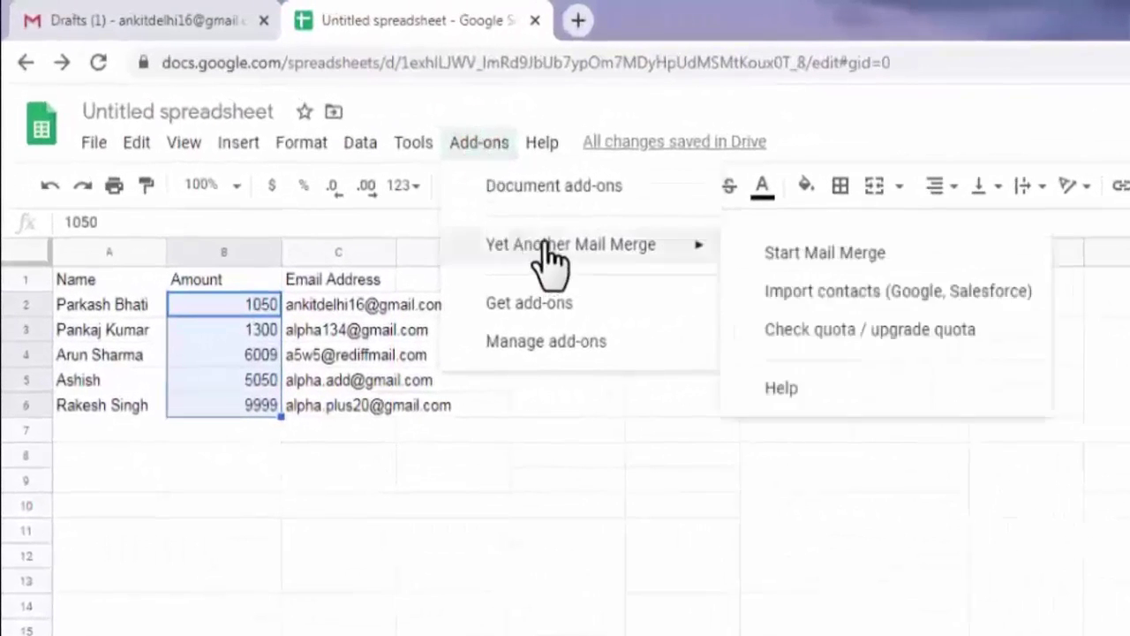
left_click(590, 247)
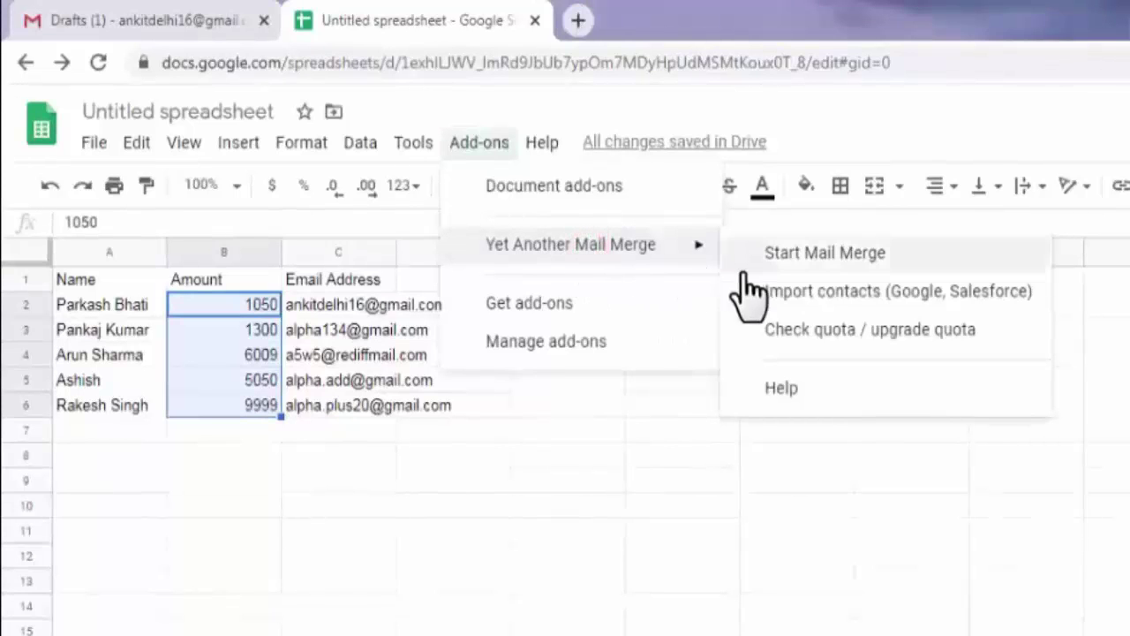
left_click(847, 265)
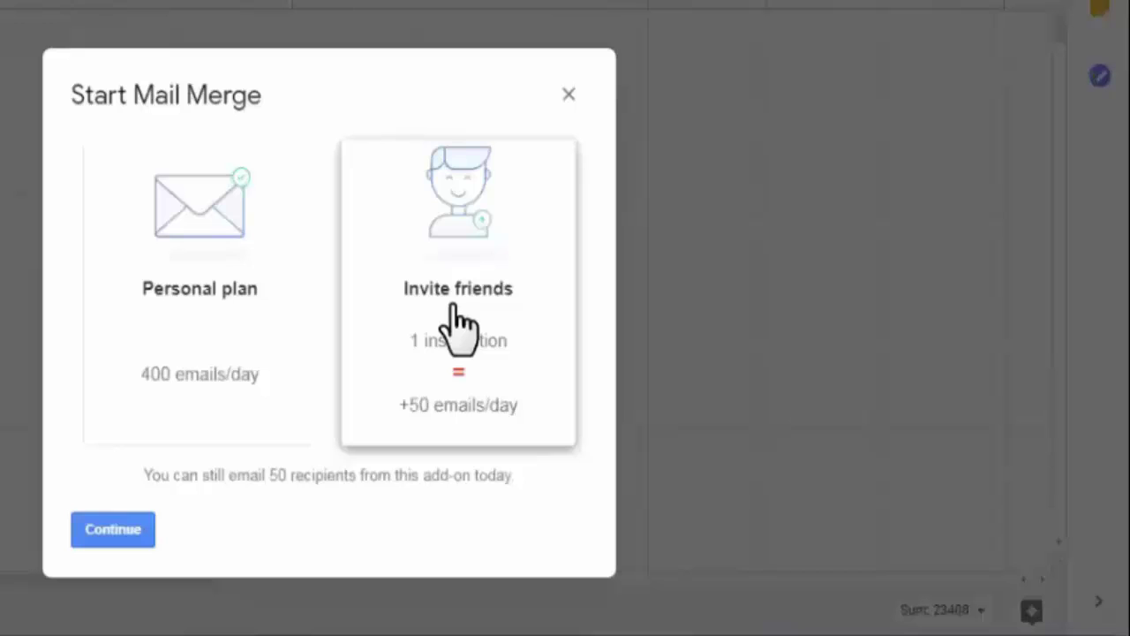
Enter a sender name, choose the 'Pending Amount' draft as template, and send all 5 emails.
left_click(115, 531)
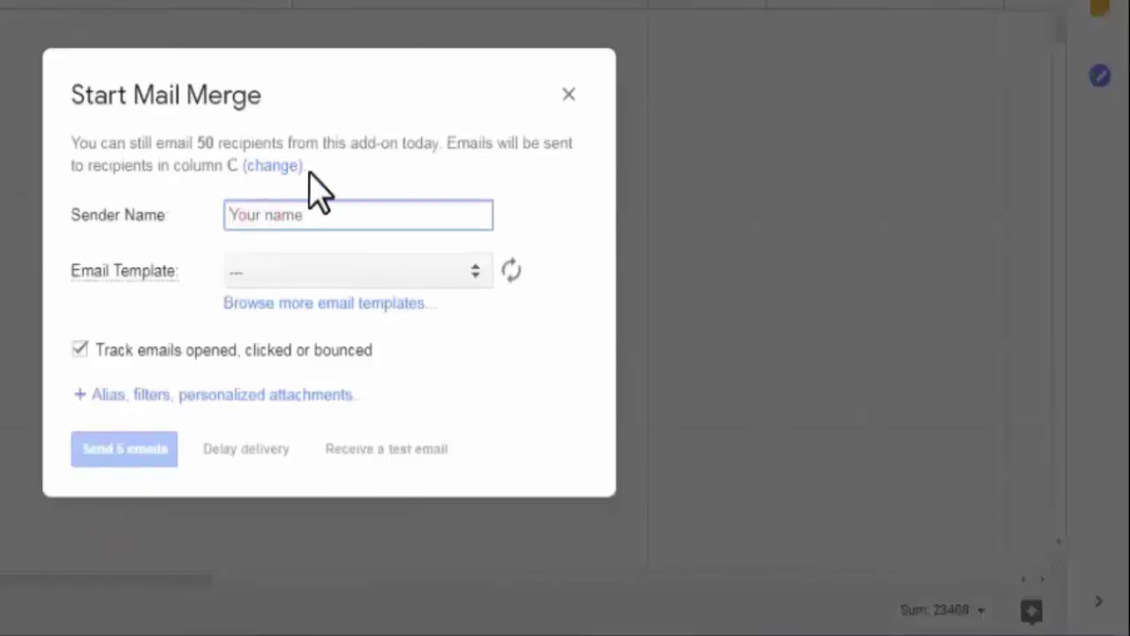
type("Ankit")
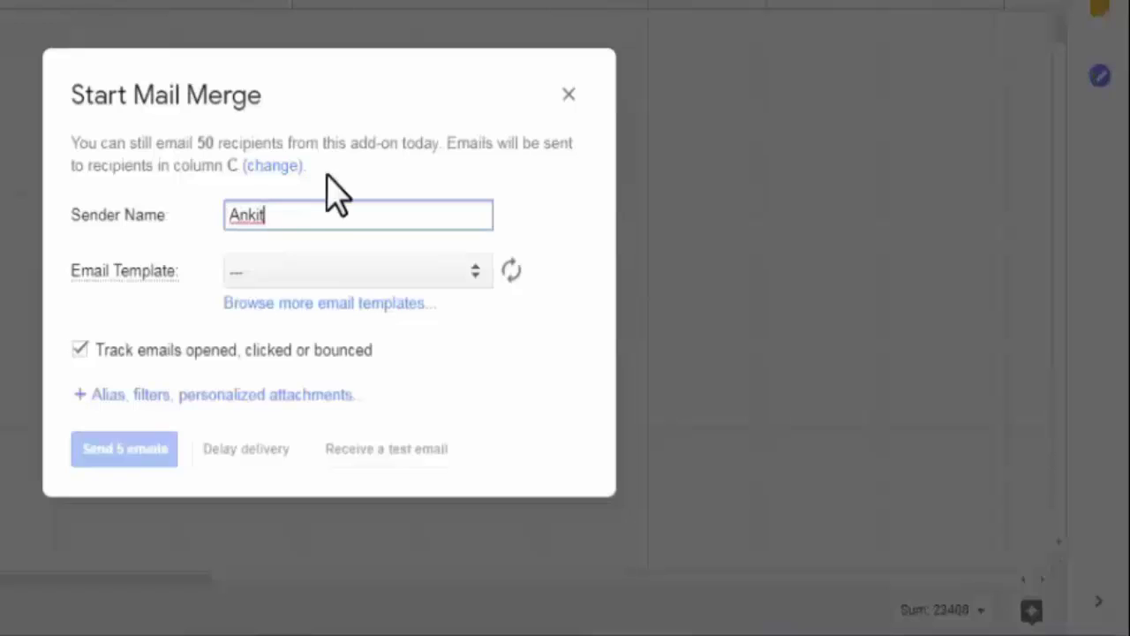
left_click(334, 273)
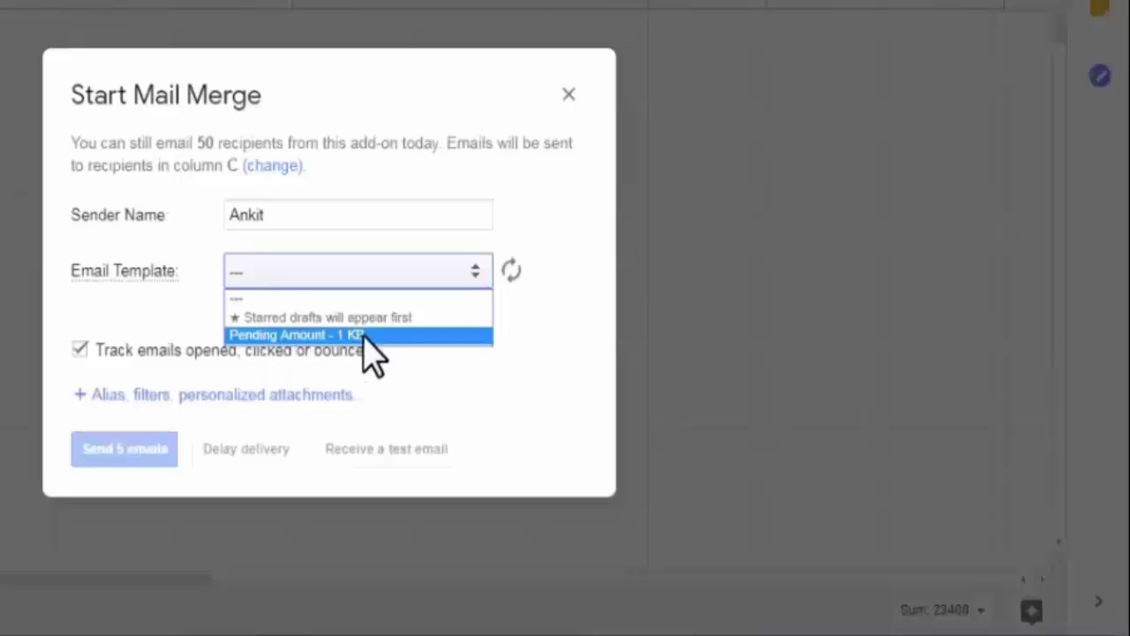
left_click(396, 335)
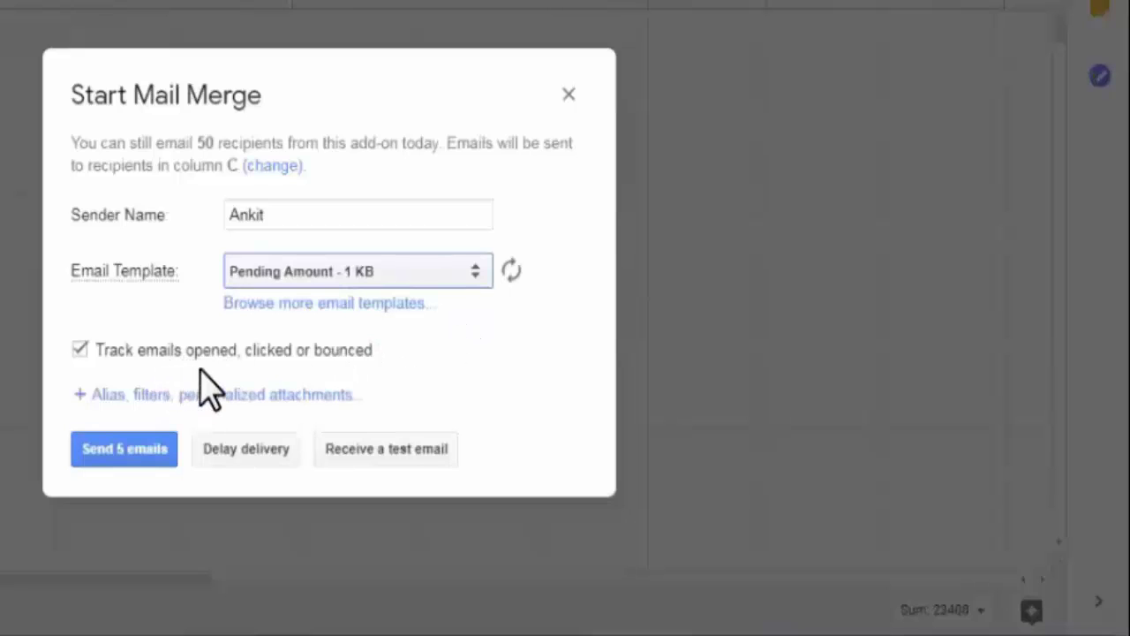
left_click(124, 452)
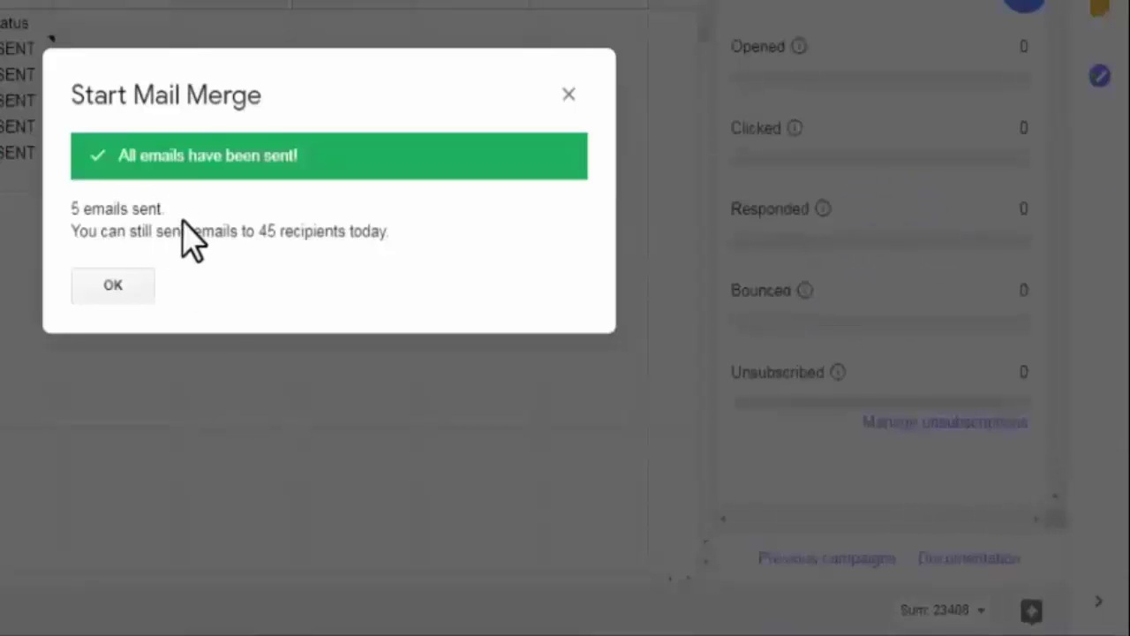
Dismiss the all-emails-sent confirmation and open a new tab for Rediffmail.
left_click(115, 285)
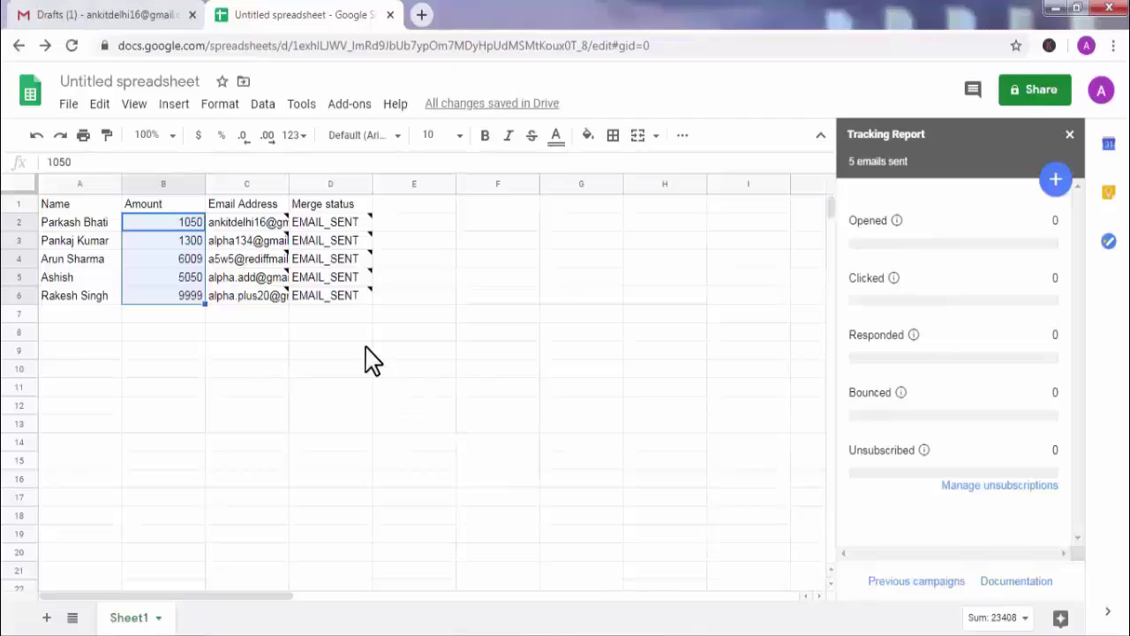
left_click(421, 14)
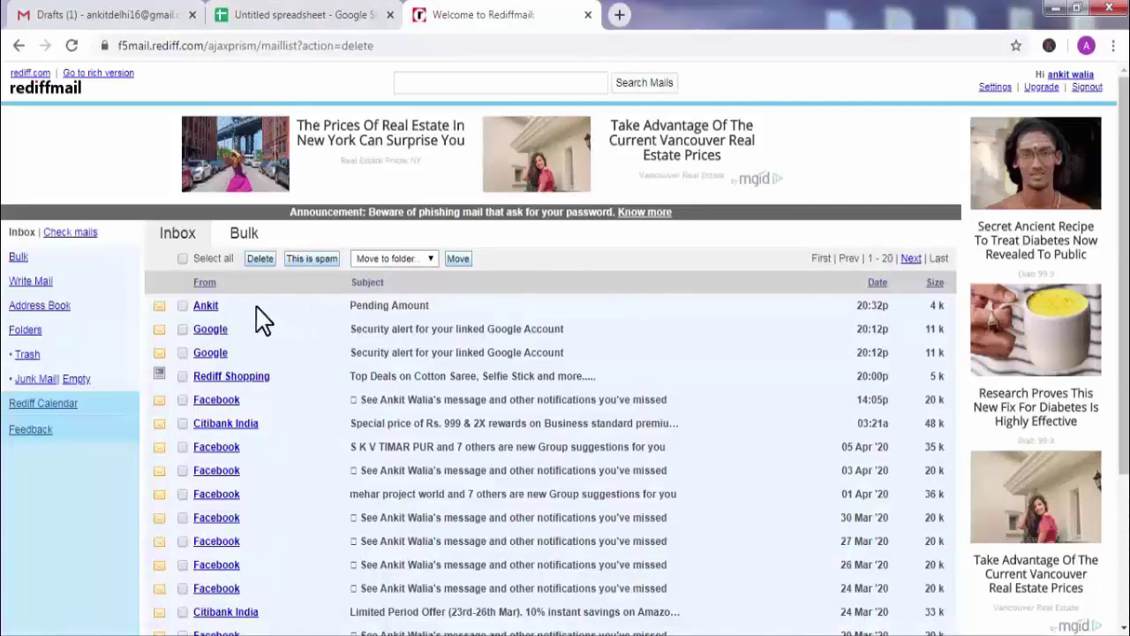
Open the Pending Amount email in the Rediffmail inbox, showing Rs. 6009.
left_click(212, 311)
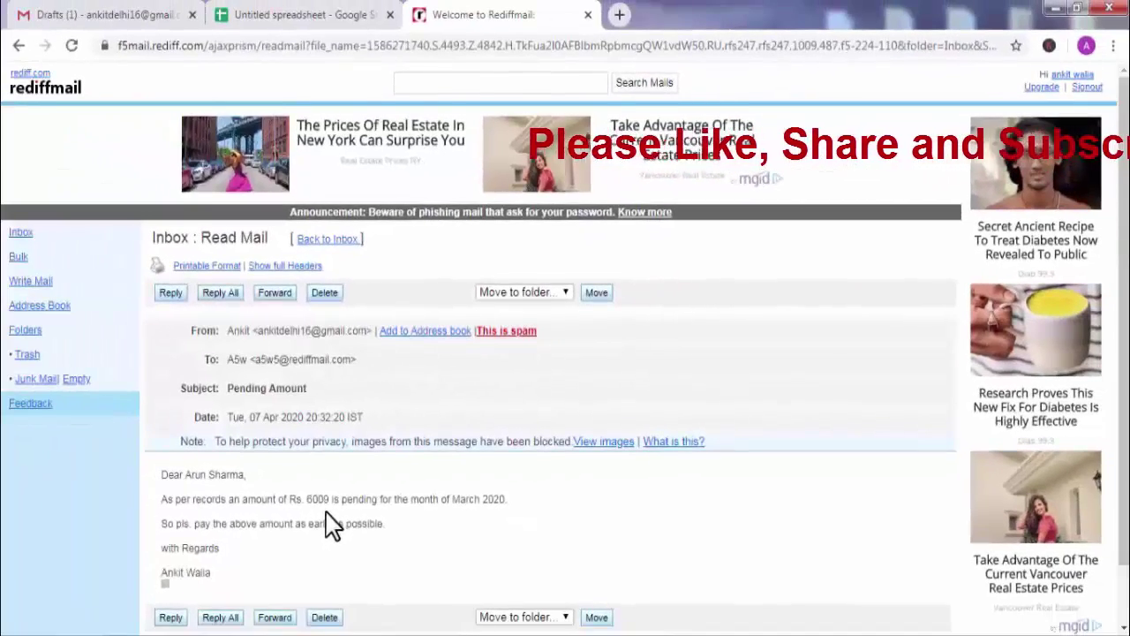
Open the received Pending Amount email in the Gmail inbox, showing Rs. 1050.
left_click(124, 13)
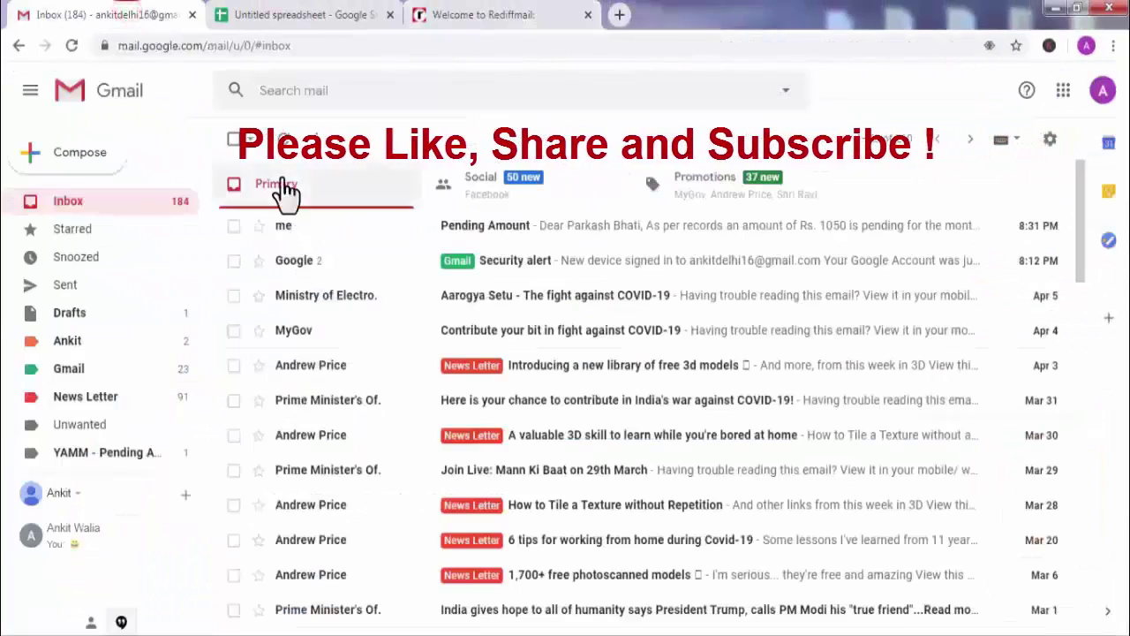
left_click(474, 231)
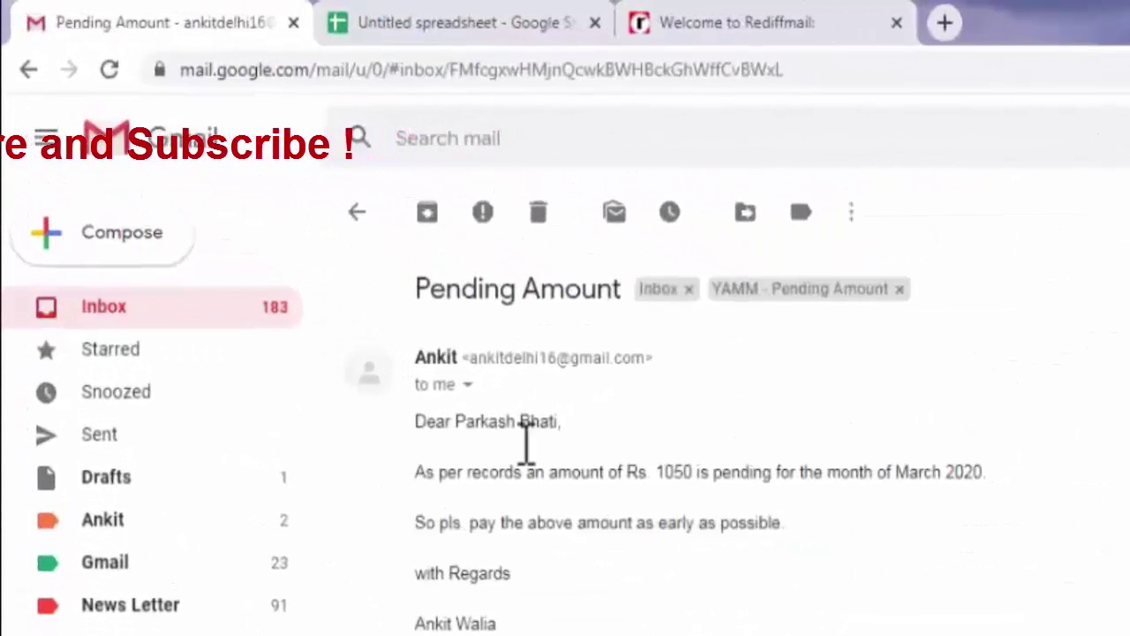